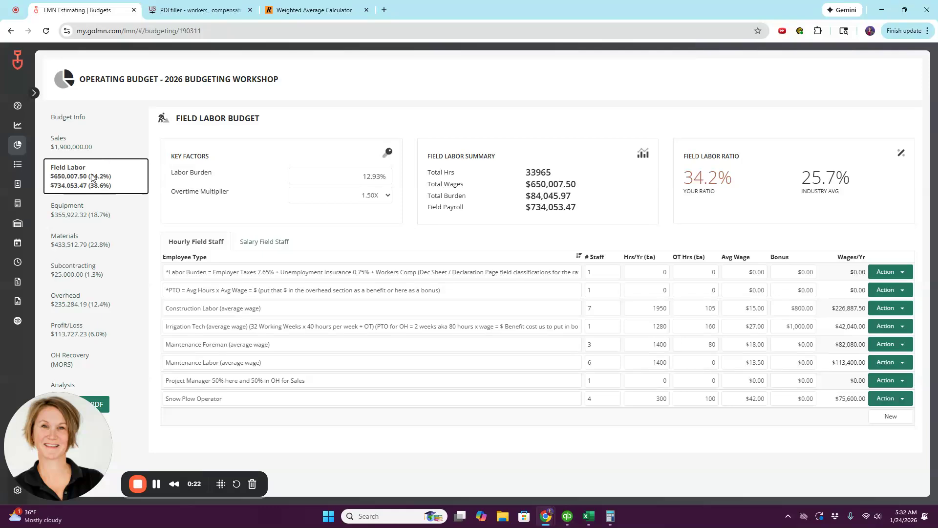
Examine the labor burden note in the hourly field staff list, covering employer taxes, unemployment insurance and workers comp.
drag(168, 173, 224, 176)
drag(166, 272, 679, 272)
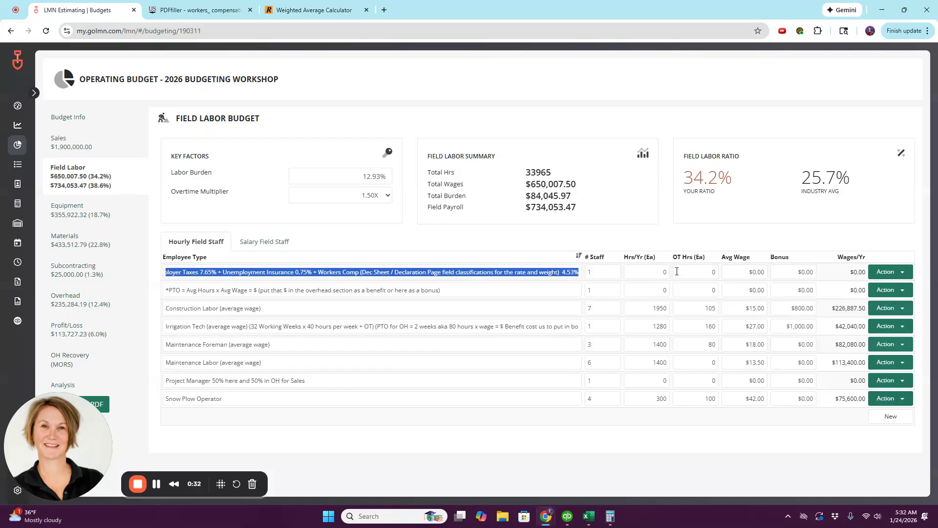
click(203, 272)
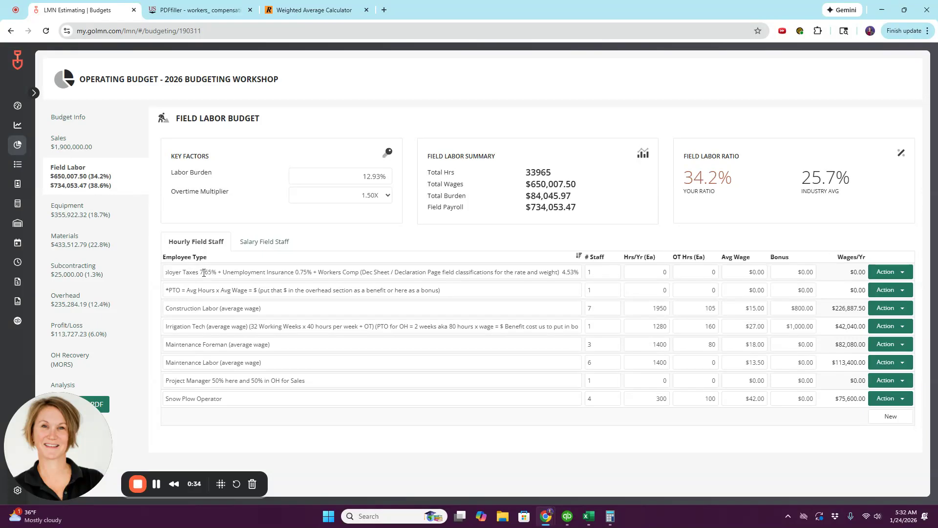
key(Home)
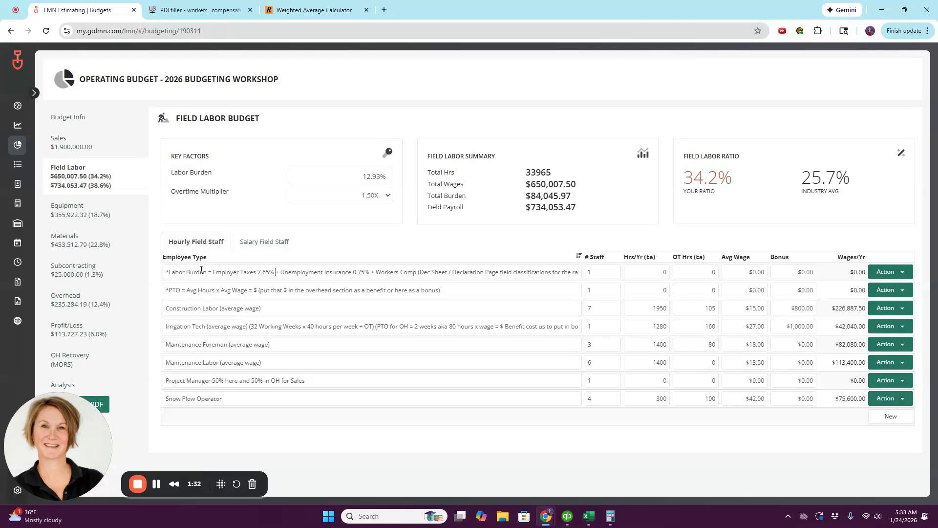
drag(280, 271, 372, 276)
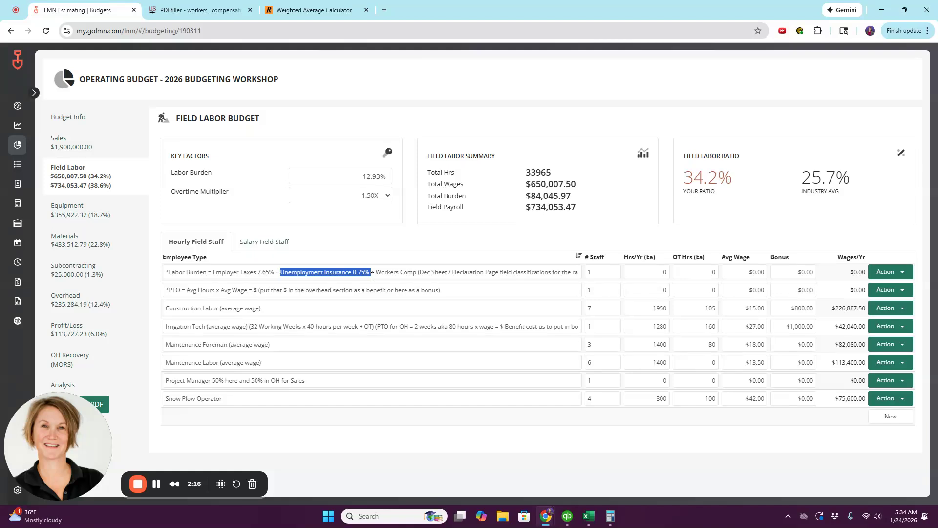
click(317, 273)
drag(280, 275, 377, 274)
drag(376, 273, 601, 279)
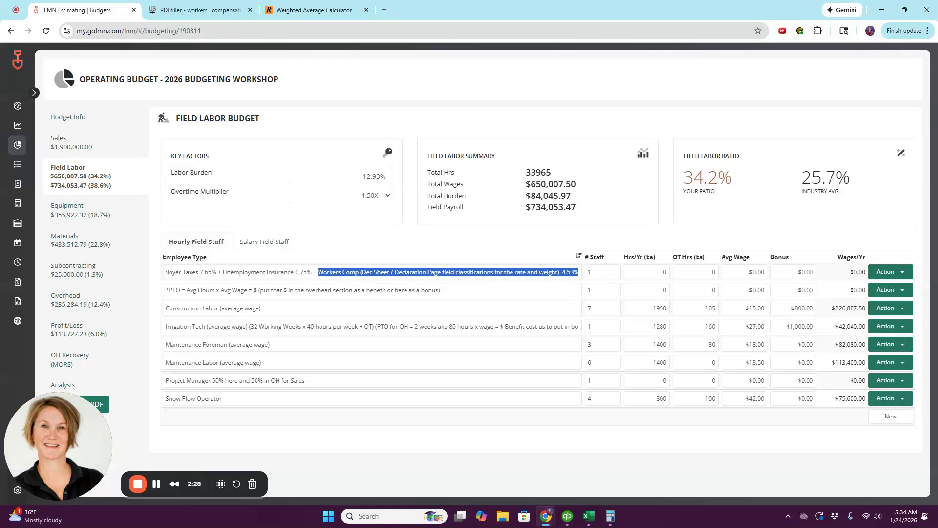
drag(172, 118, 281, 122)
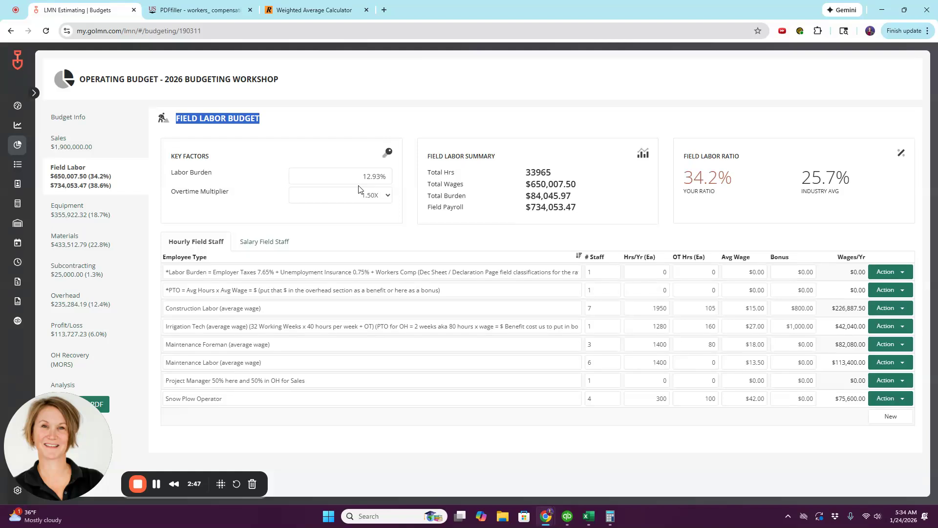
drag(168, 271, 735, 270)
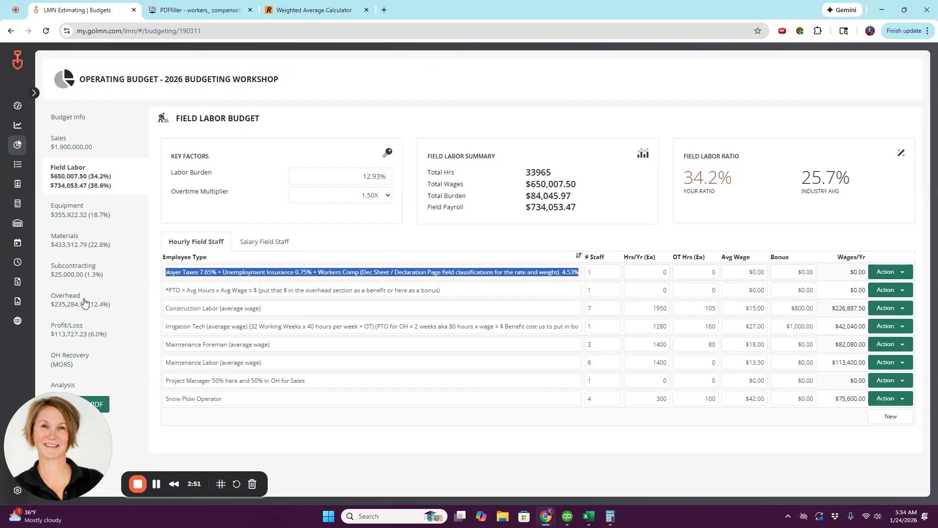
click(380, 272)
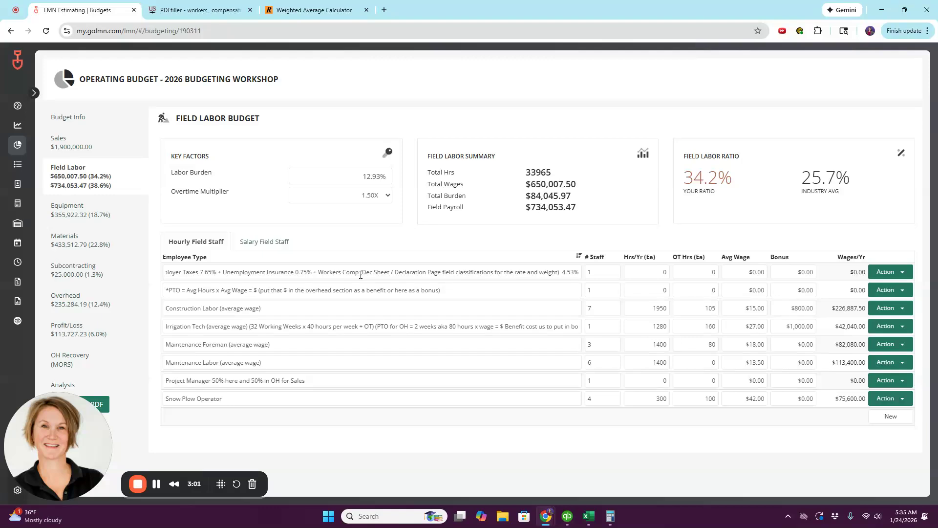
Switch to the workers' compensation payroll report in PDFfiller and examine the work classifications with their interim rates and premiums.
click(200, 12)
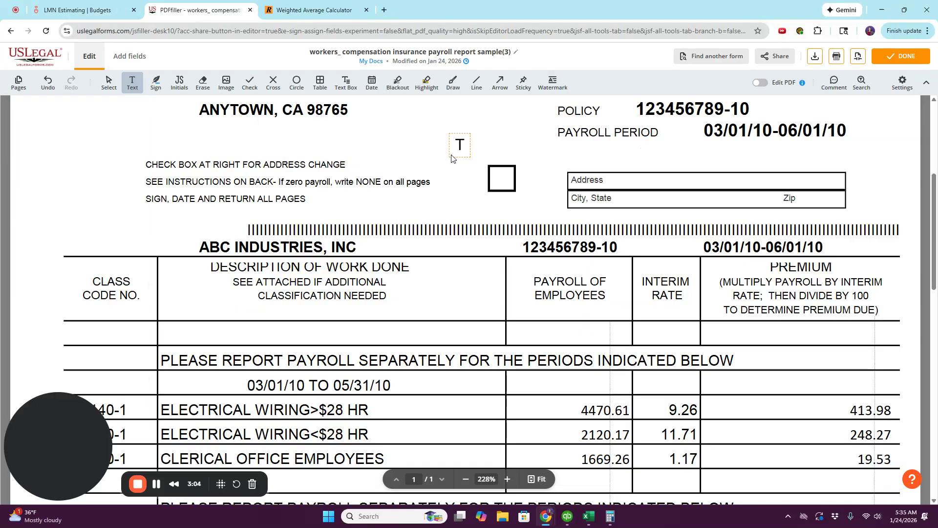
scroll(435, 202, down, 2)
scroll(430, 205, down, 2)
scroll(430, 206, up, 1)
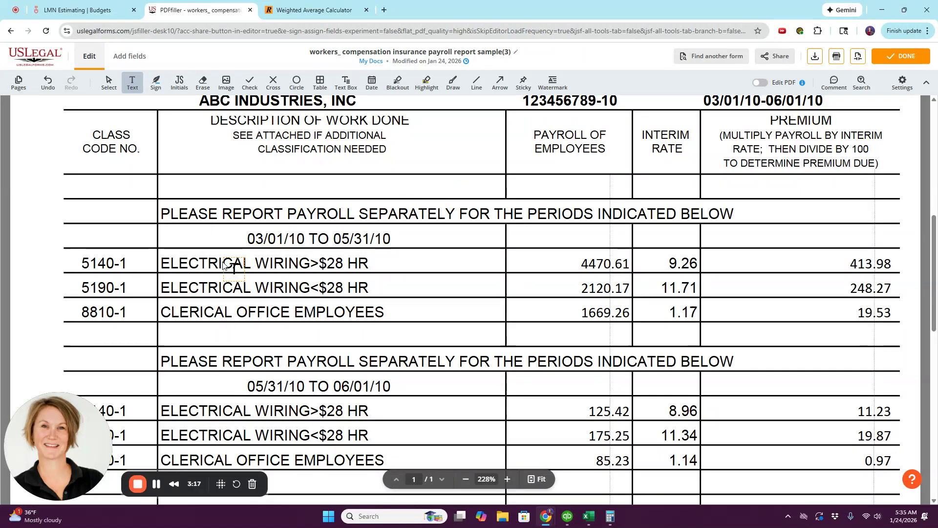
scroll(189, 247, up, 3)
scroll(195, 247, down, 3)
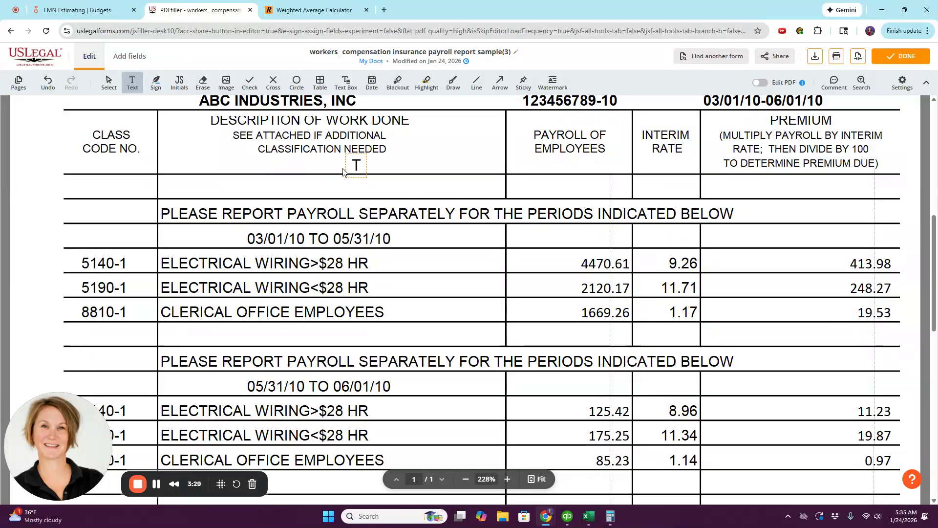
click(108, 82)
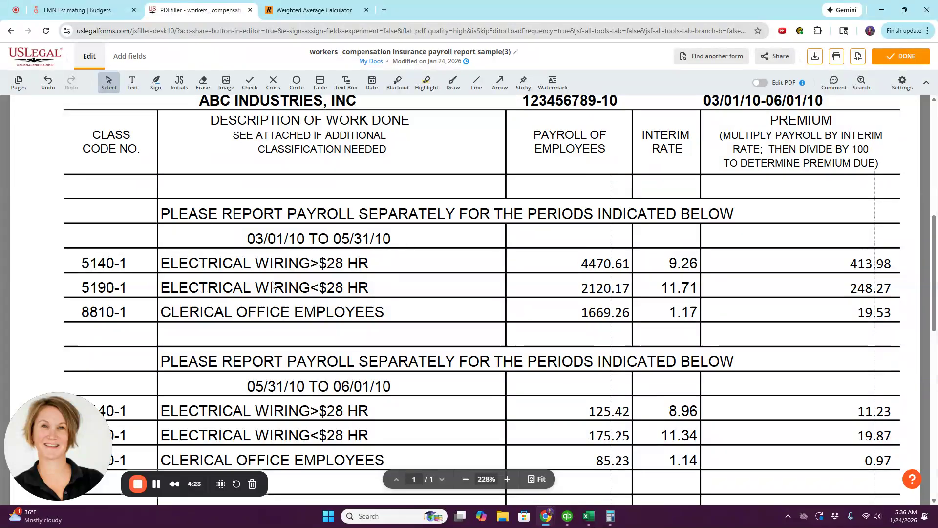
drag(82, 263, 376, 263)
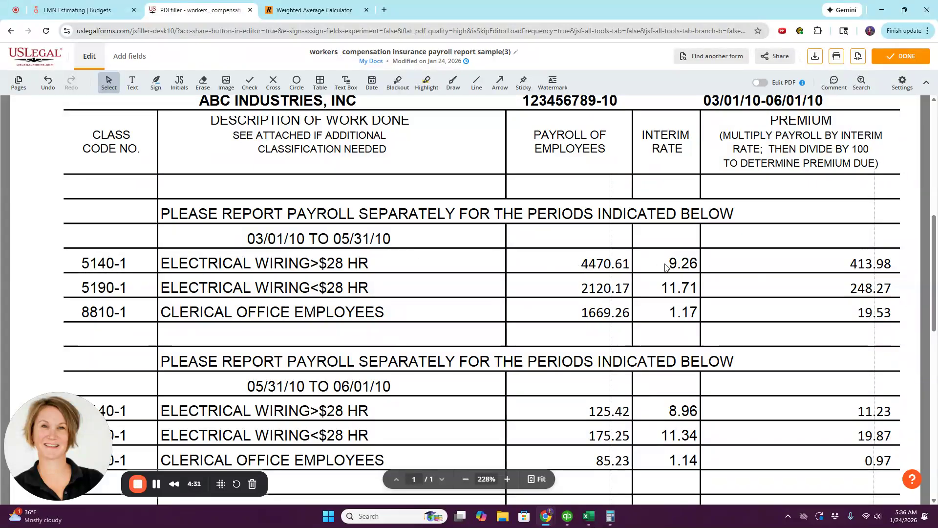
In the RapidTables weighted average calculator, set the first data value to 9.26 and clear the remaining sample values and weights.
click(302, 12)
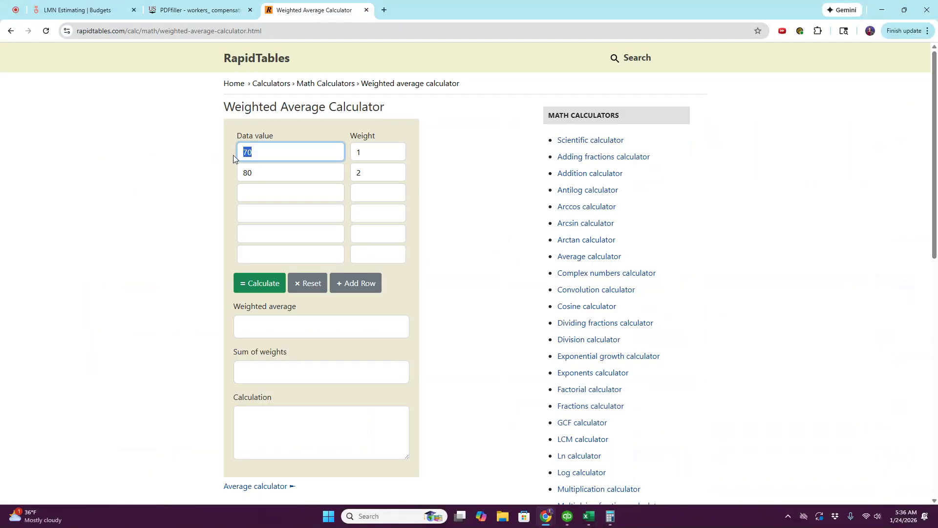
drag(245, 153, 288, 155)
text(9.26)
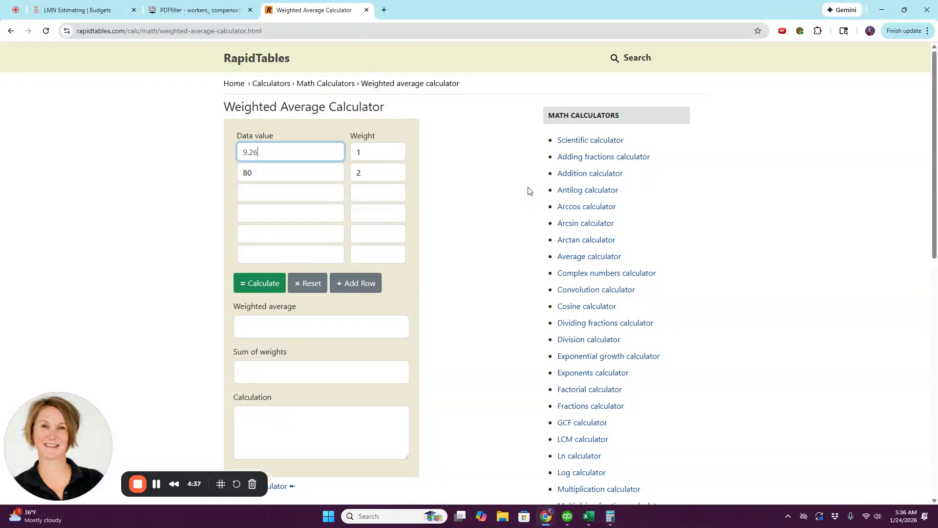
key(Tab)
key(BackSpace)
key(Tab)
key(BackSpace)
key(BackSpace)
key(Tab)
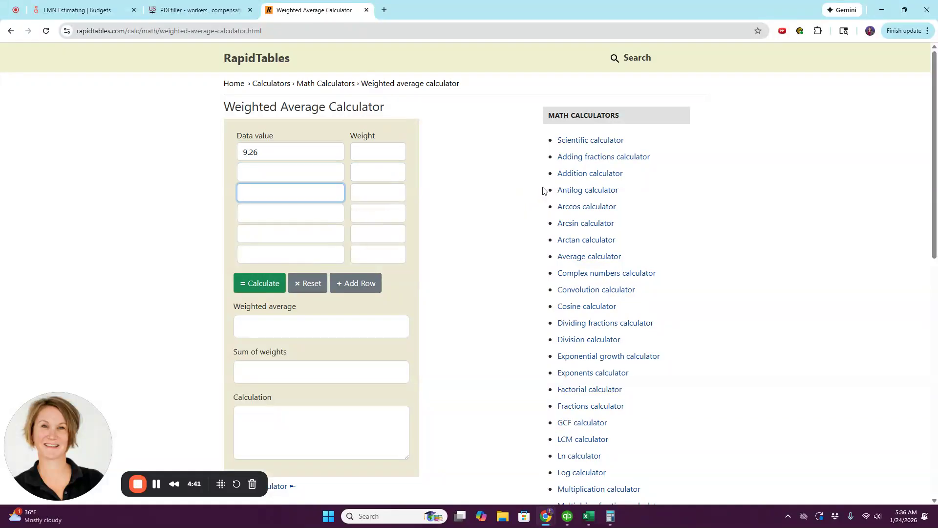
Look up the premium for the 9.26 rate in the payroll report and enter 413.98 as its weight in the calculator.
click(192, 6)
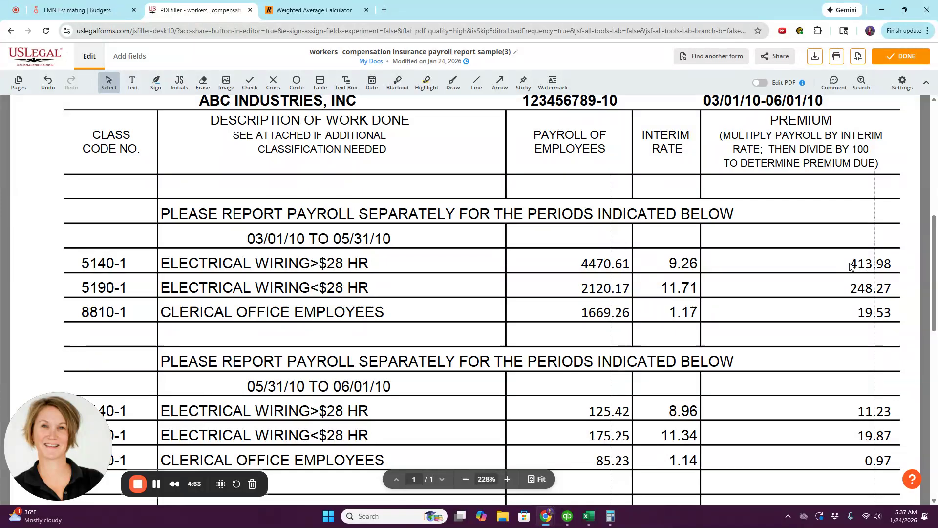
click(313, 10)
click(369, 146)
text(413.98)
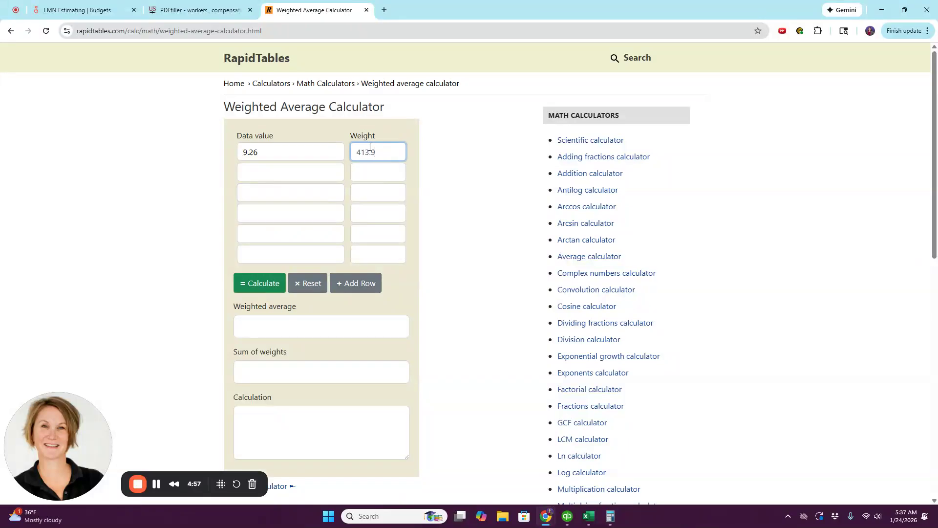
key(Tab)
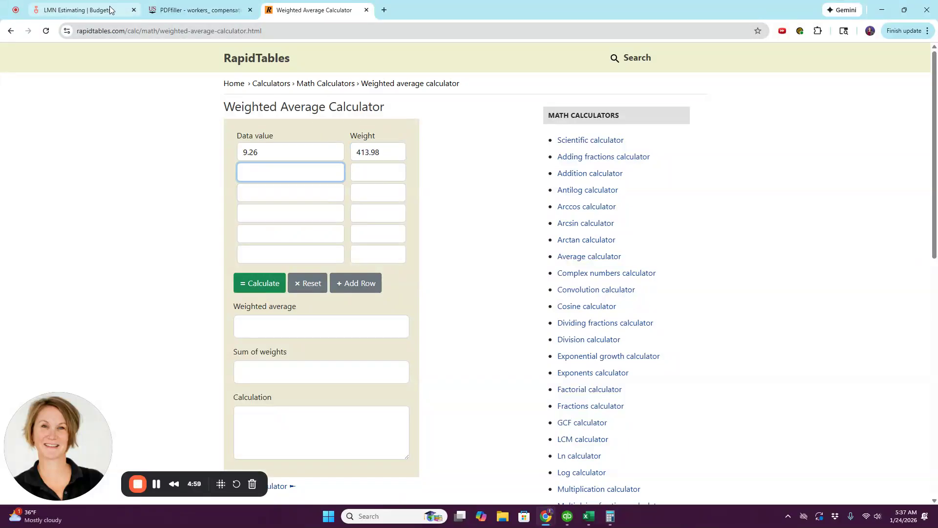
Fill the calculator's second row from the report's next classification with value 11.71 and weight 248.27, and calculate the weighted average.
click(196, 10)
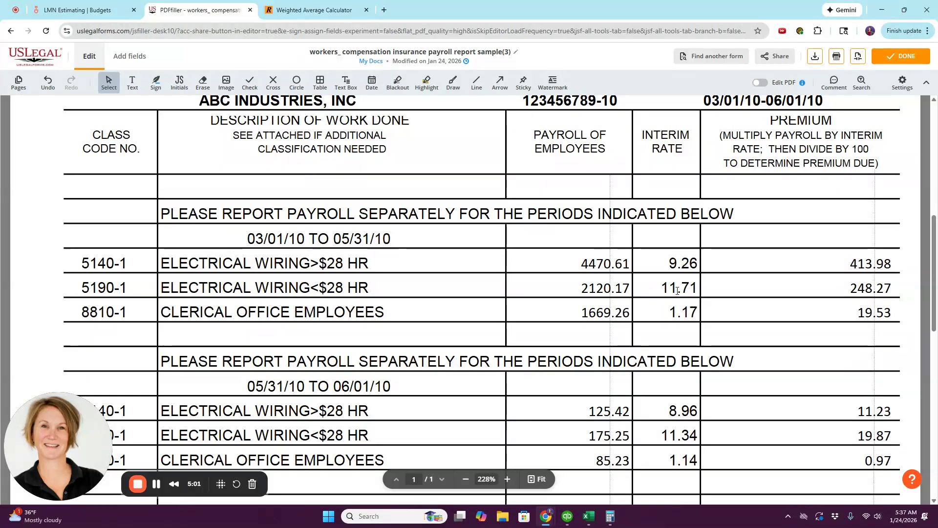
click(332, 16)
text(11.71)
key(Tab)
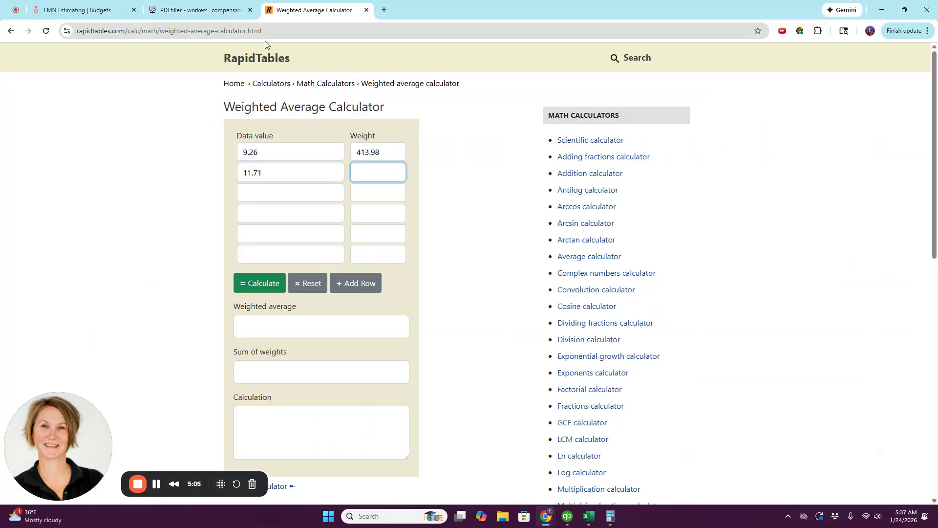
click(198, 10)
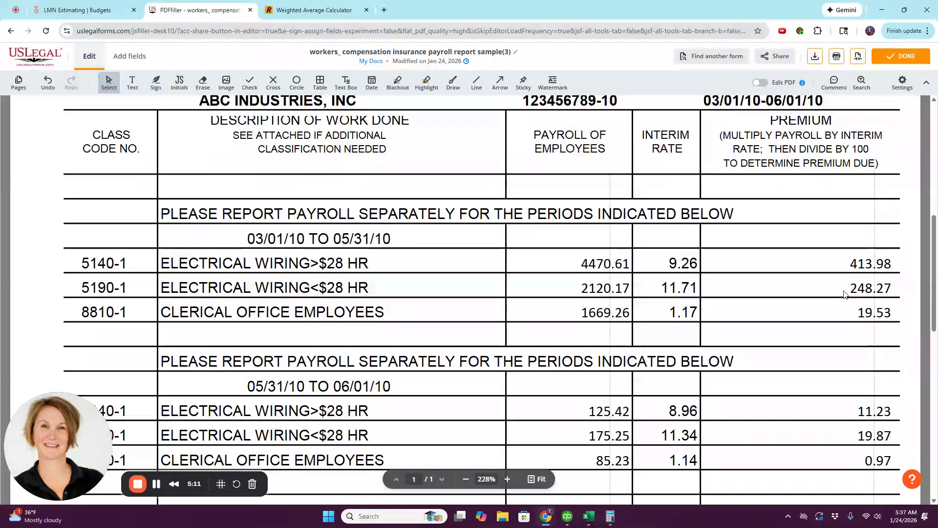
click(333, 10)
text(248.27)
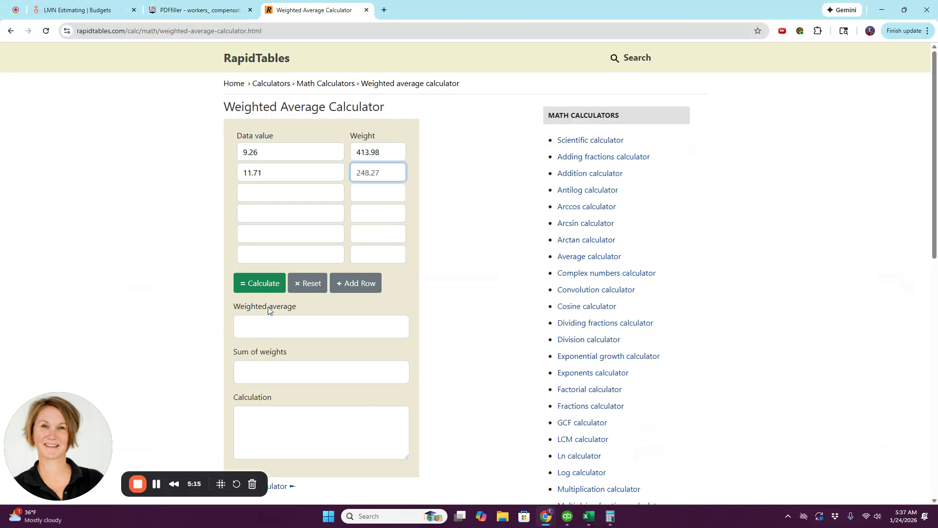
click(270, 287)
drag(243, 333, 264, 331)
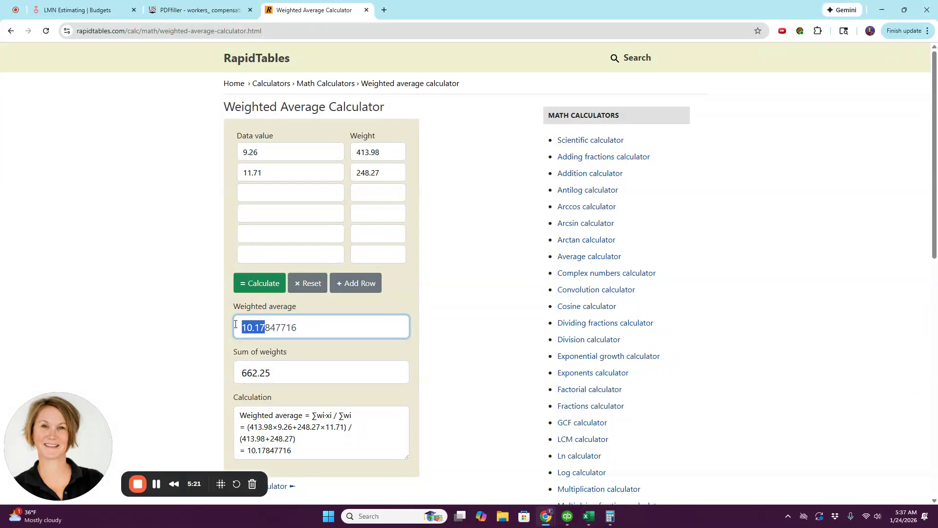
Return to the LMN budget and change the workers comp rate at the end of the labor burden note to 10.18%.
key(ctrl+1)
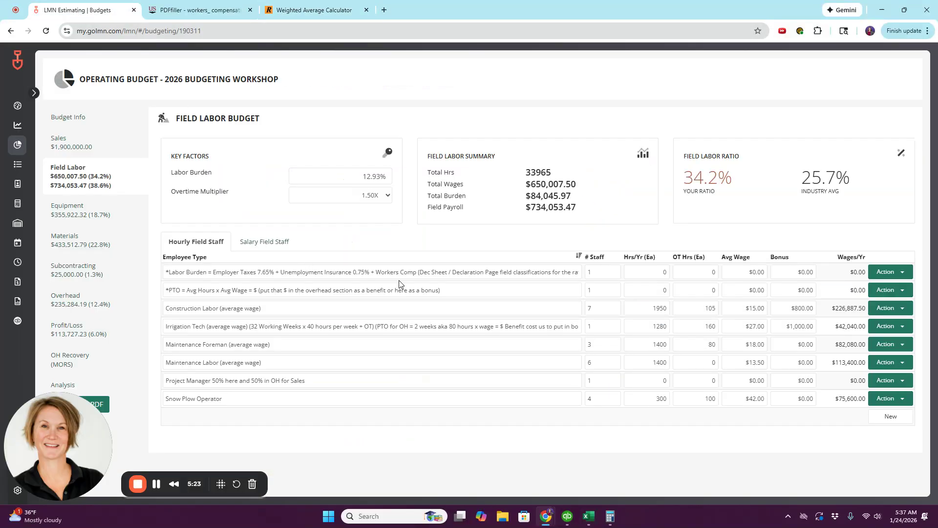
key(End)
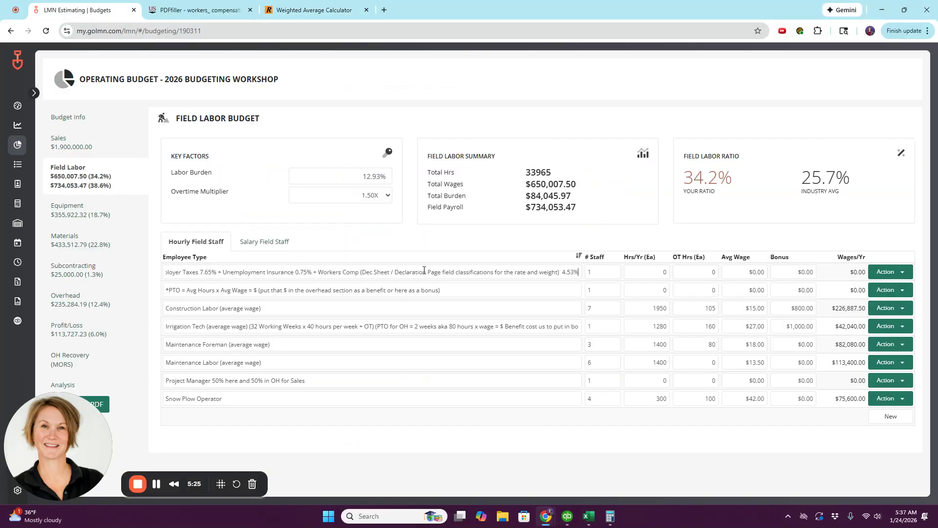
key(BackSpace)
key(BackSpace)
key(BackSpace)
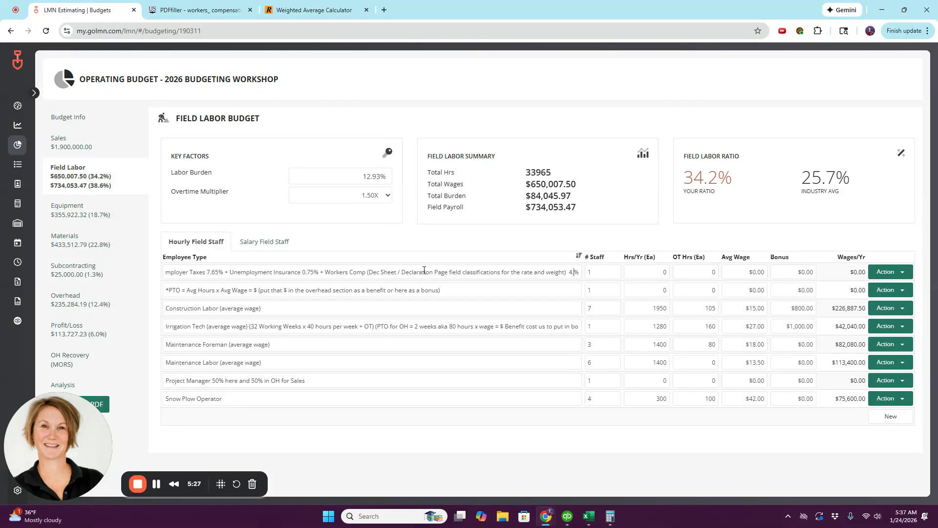
text(10.18)
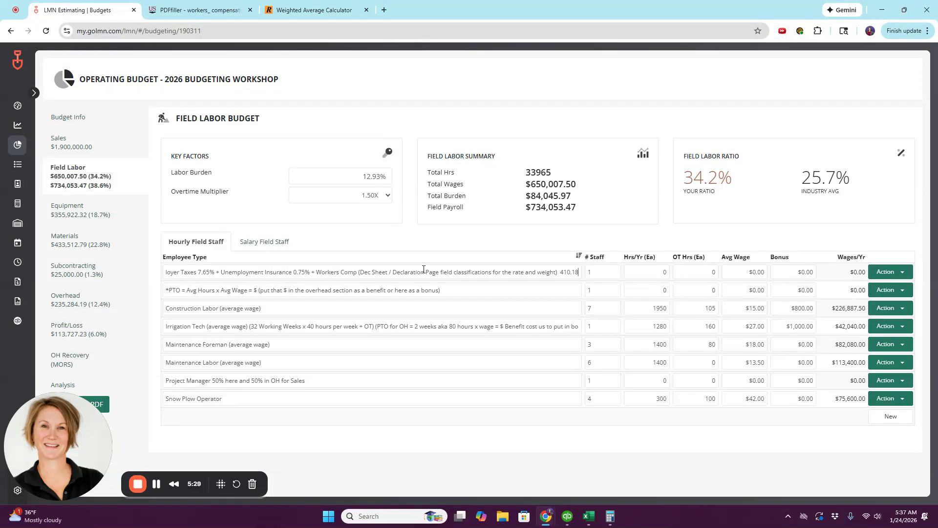
key(BackSpace)
Check the weighted average result in the RapidTables calculator again and return to the LMN field labor budget.
click(610, 516)
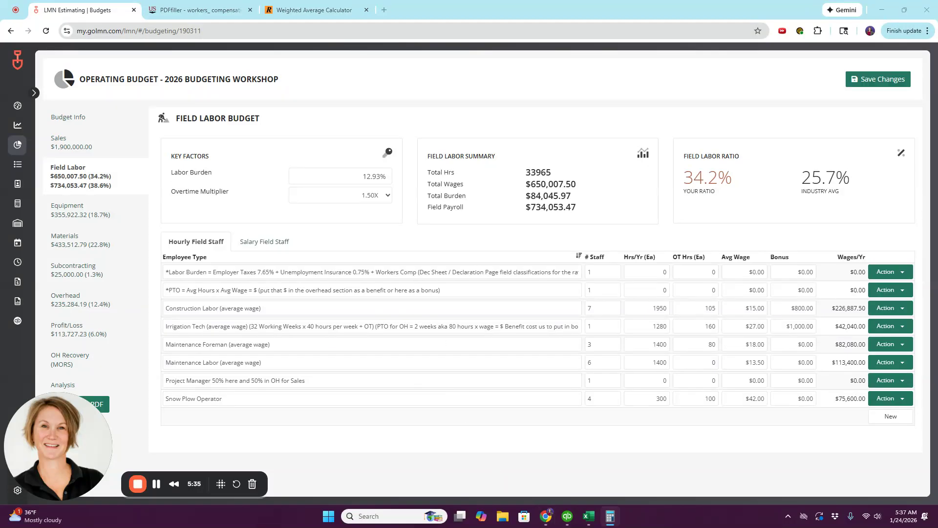
click(313, 10)
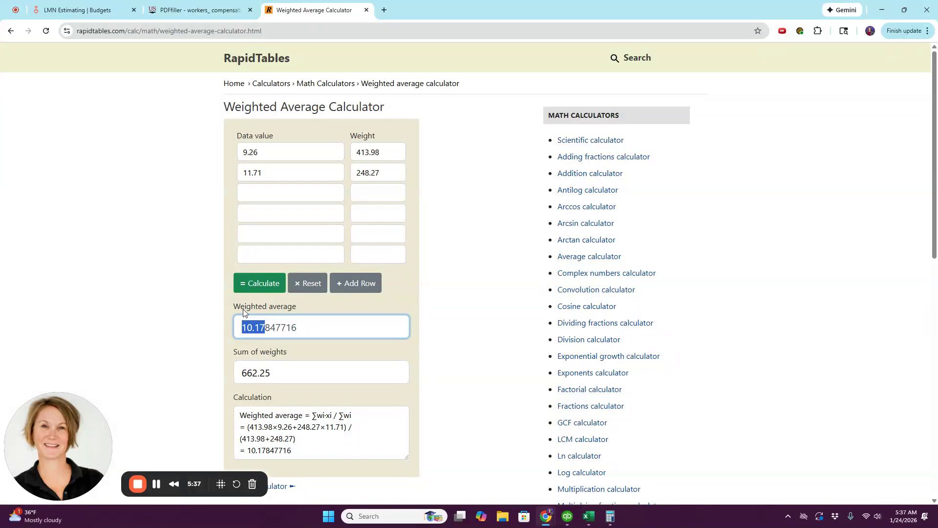
click(166, 10)
click(113, 10)
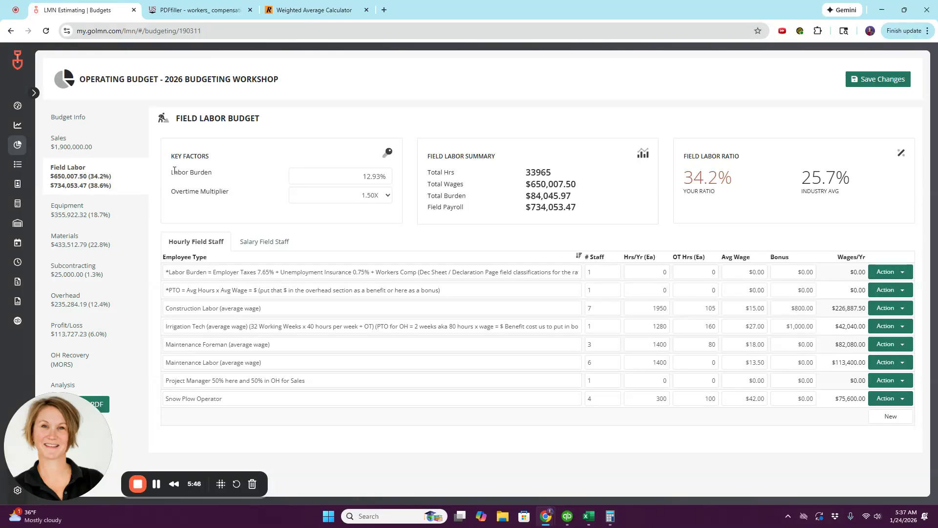
Capitalize the word "Field" before "classifications" in the labor burden note.
drag(174, 169, 227, 176)
click(185, 272)
key(End)
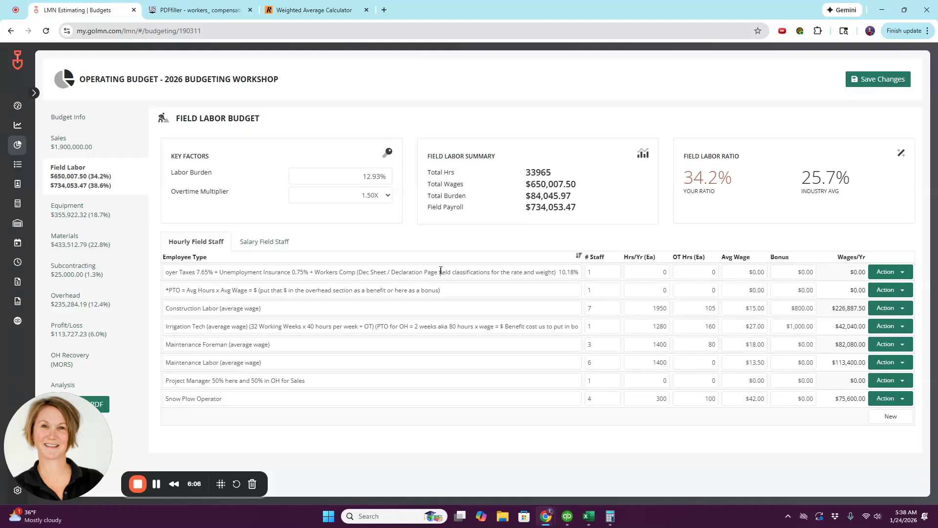
key(BackSpace)
text(F)
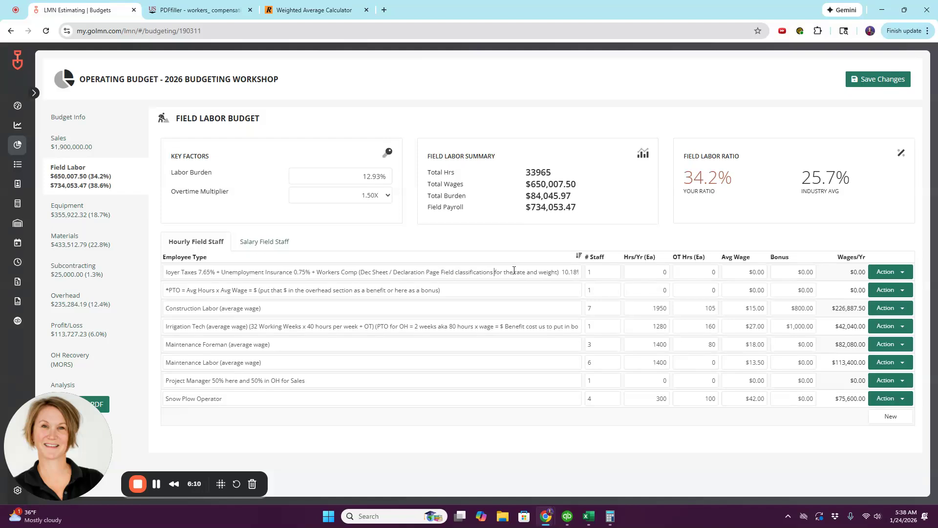
Compare the payroll report's field classification rates and premiums with the entries in the weighted average calculator.
click(217, 11)
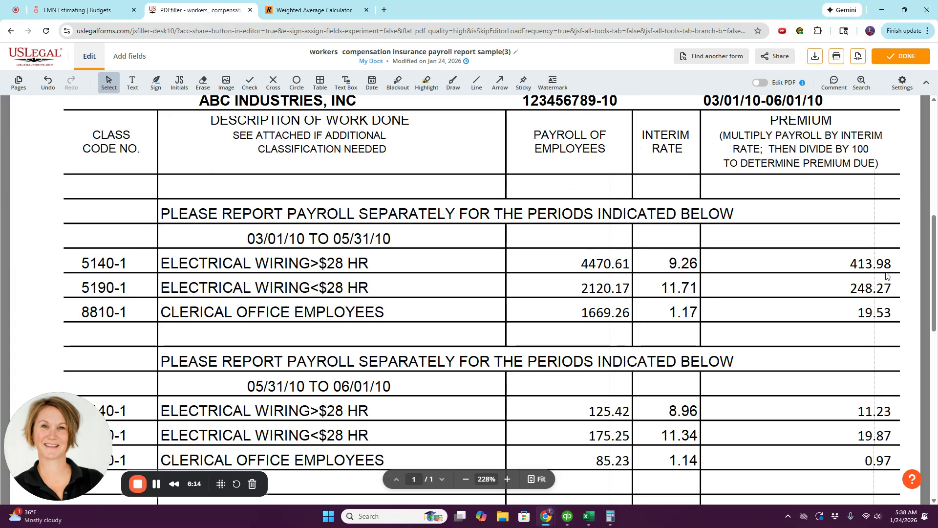
click(298, 11)
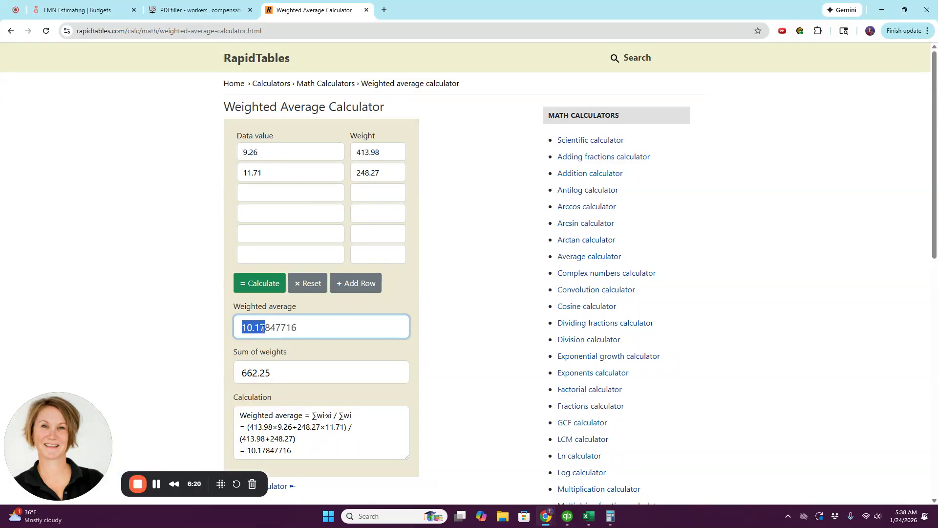
Return to the LMN field labor budget and add 10.18, 0.75 and 7.65 in Windows Calculator.
click(91, 14)
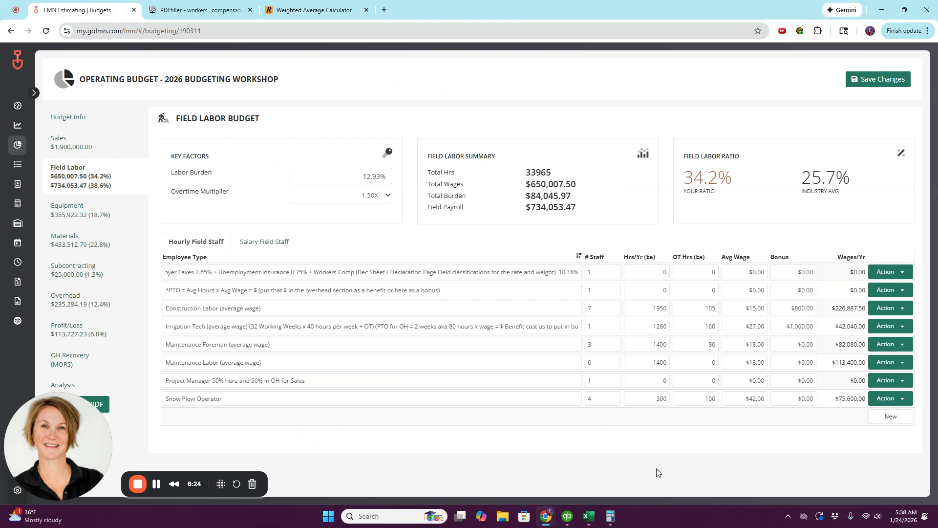
click(611, 517)
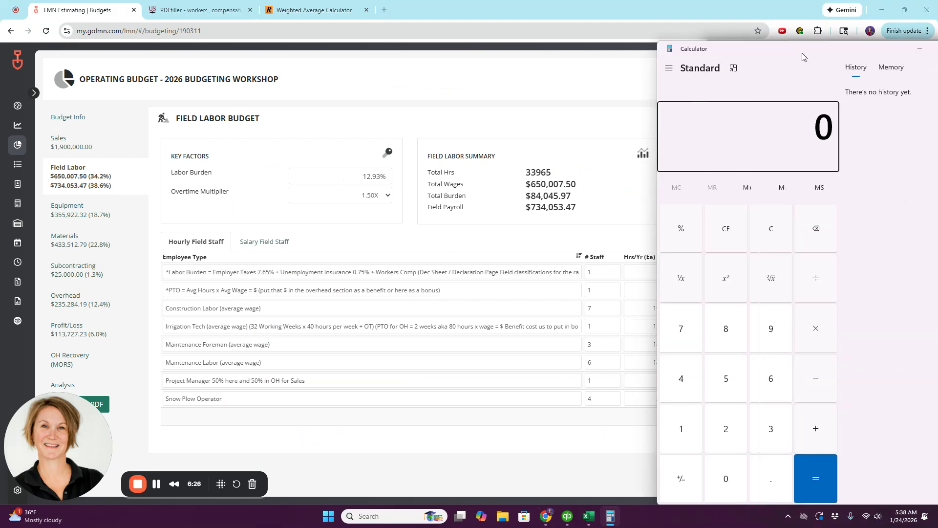
drag(814, 41, 734, 51)
text(10.18)
key(plus)
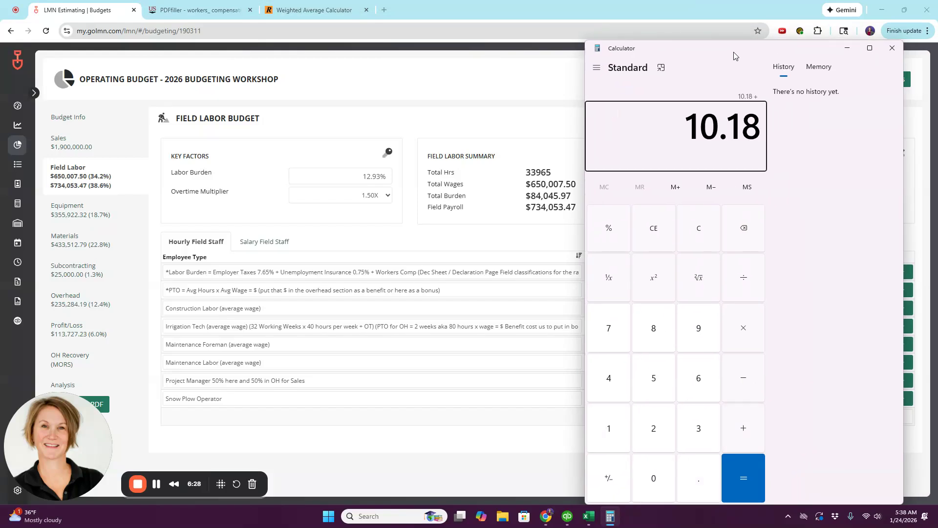
text(0.75)
key(plus)
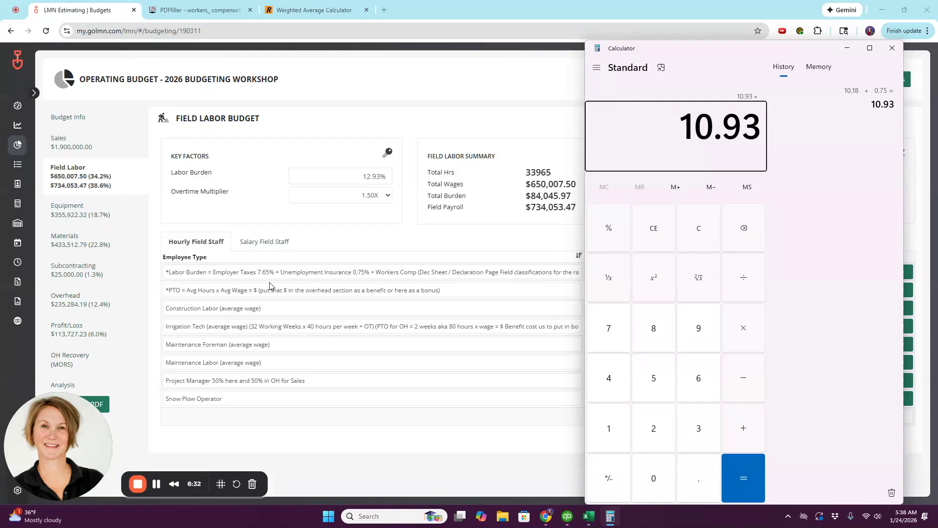
click(696, 72)
text(7.65)
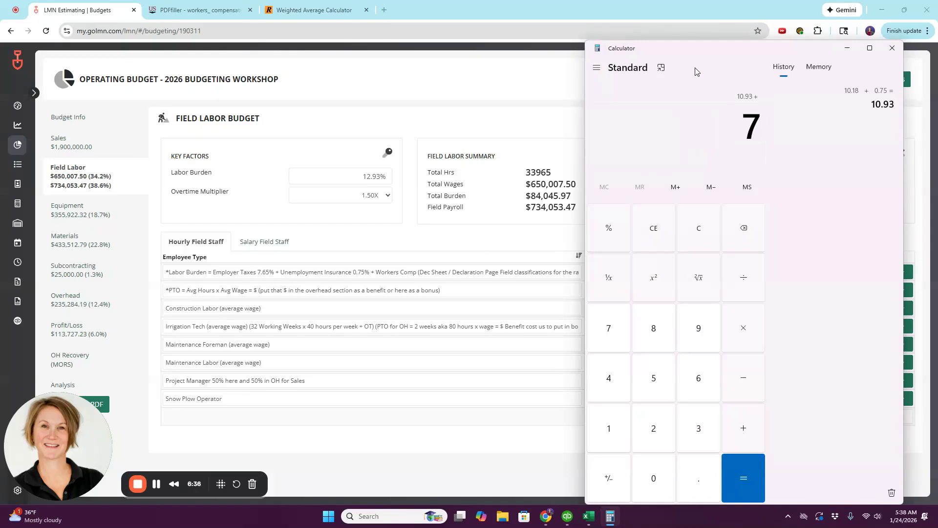
key(Return)
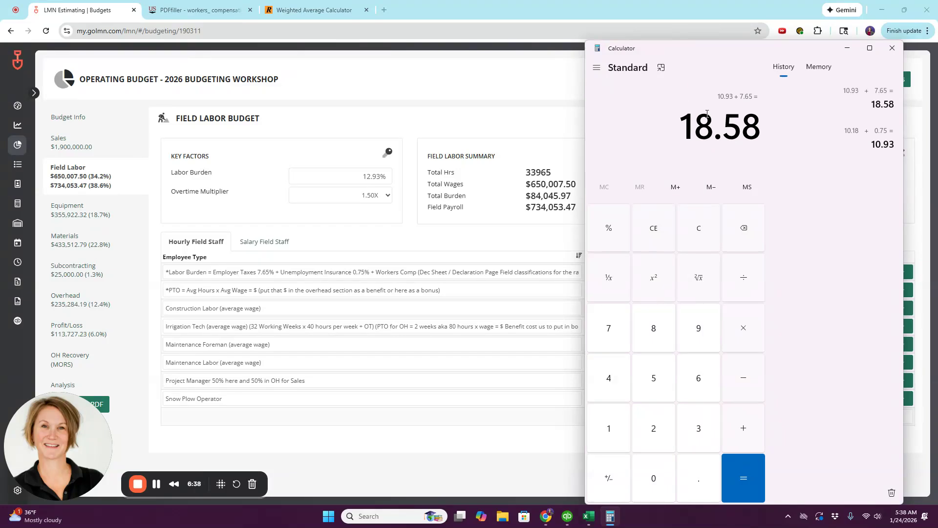
Set the field labor burden in the LMN budget to 18.58%.
drag(363, 177, 397, 183)
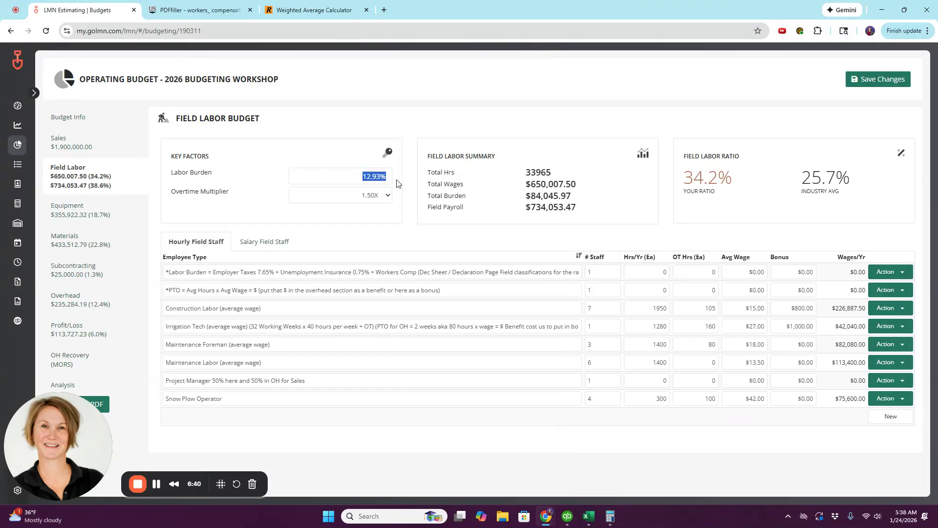
text(18.58)
click(537, 194)
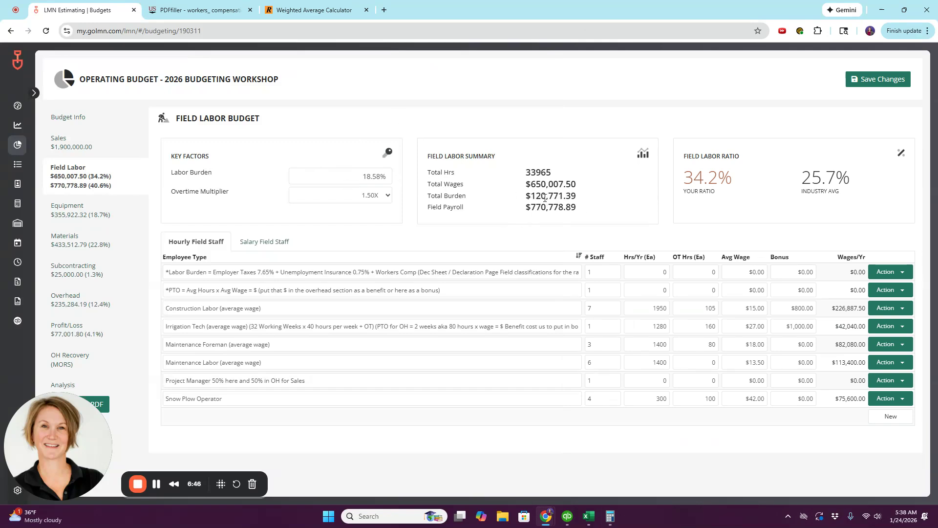
Review the hours, wages and burden in the field labor summary, along with the labor burden rate and its note.
drag(522, 185, 580, 186)
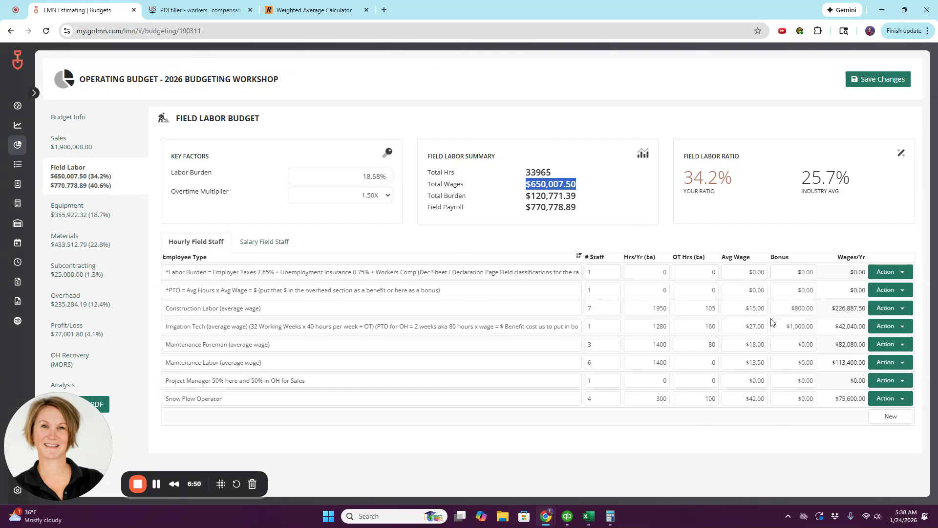
drag(528, 172, 552, 172)
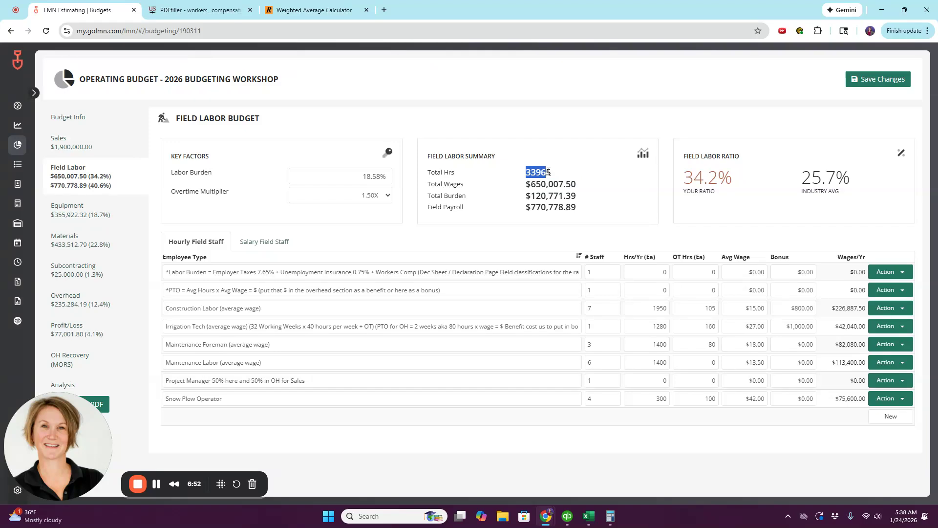
drag(527, 188, 584, 190)
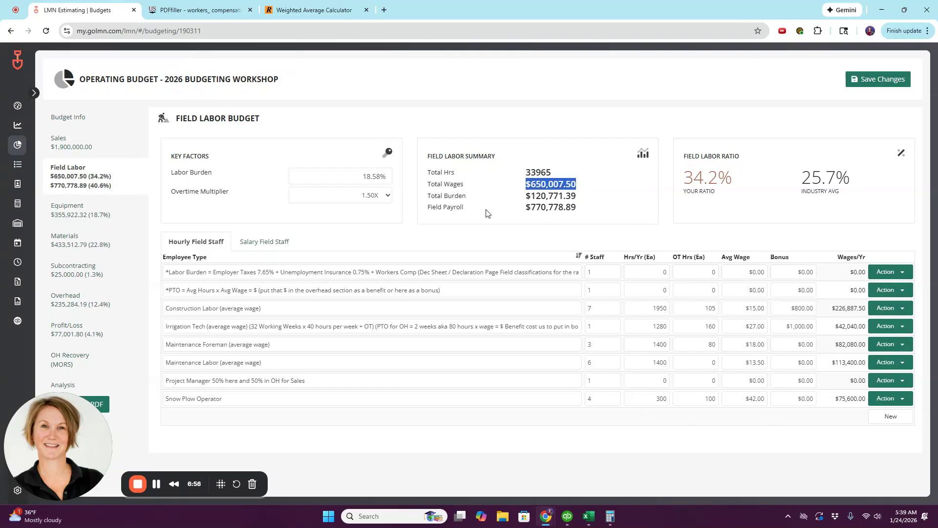
drag(525, 196, 578, 197)
click(365, 178)
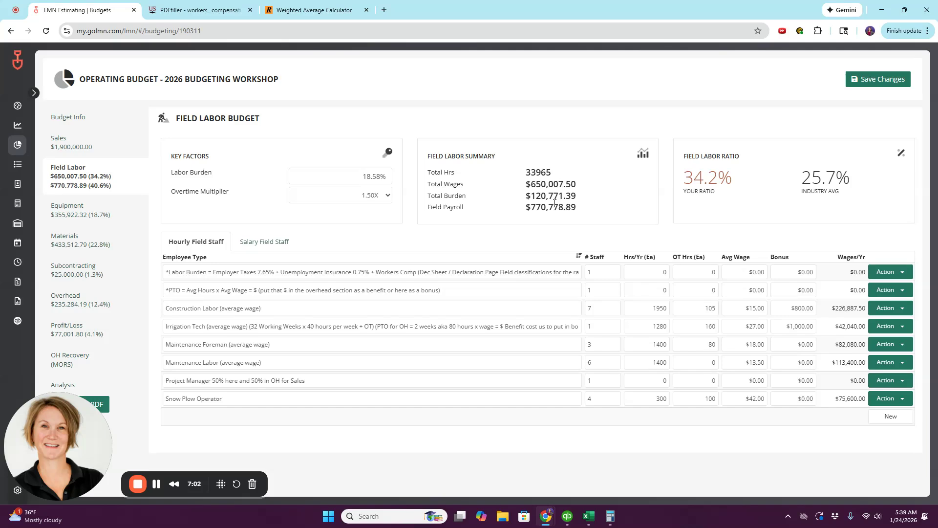
click(238, 272)
triple_click(370, 271)
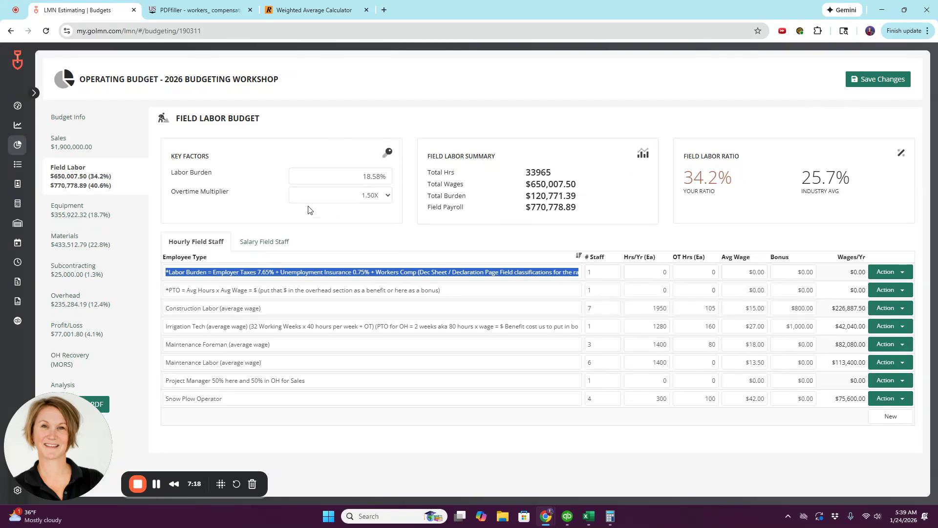
Open the overhead wages and remove the old workers comp rate at the end of the labor burden note.
click(73, 300)
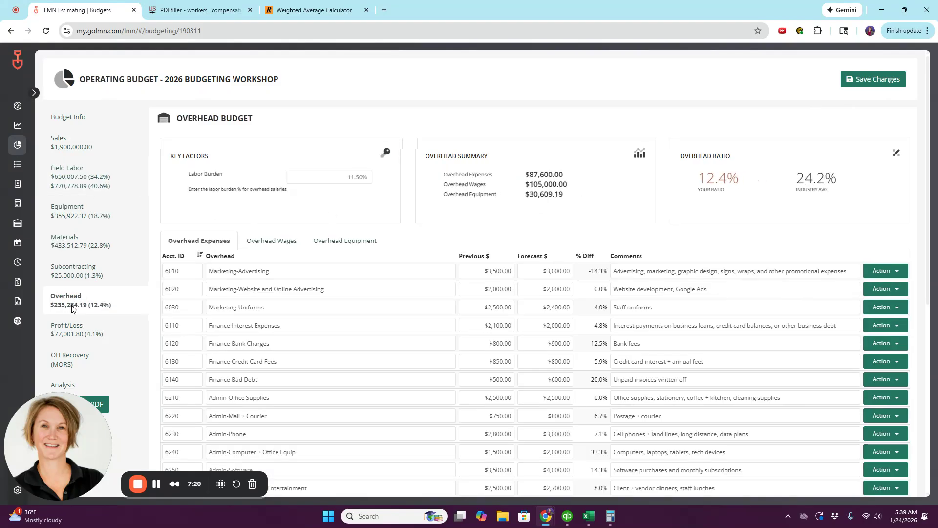
click(279, 242)
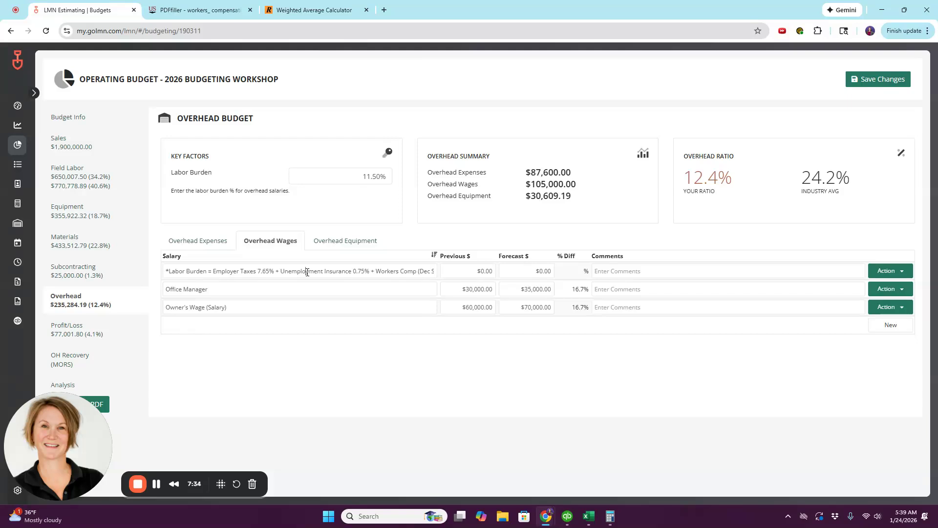
key(End)
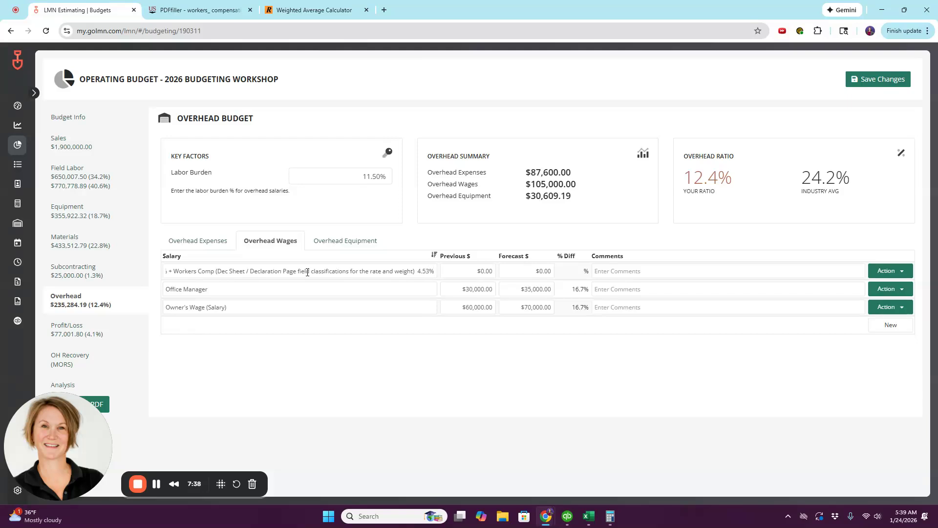
key(BackSpace)
key(BackSpace)
key(BackSpace)
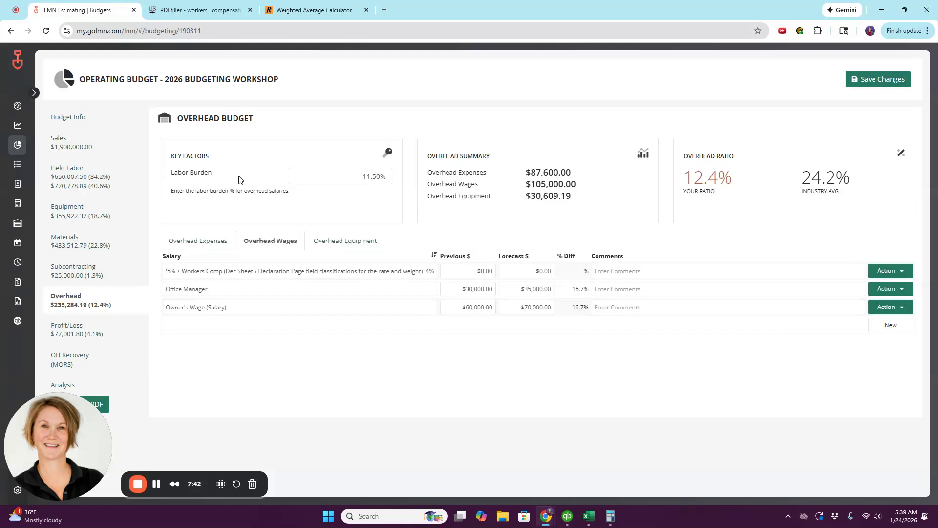
key(BackSpace)
Check the clerical office rate in the payroll report and enter 1.17% at the end of the overhead labor burden note.
click(201, 10)
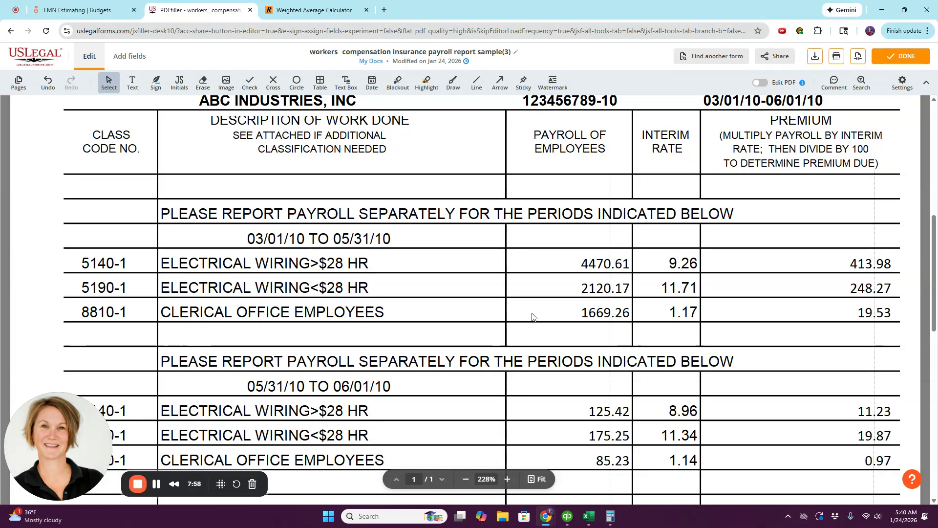
click(83, 11)
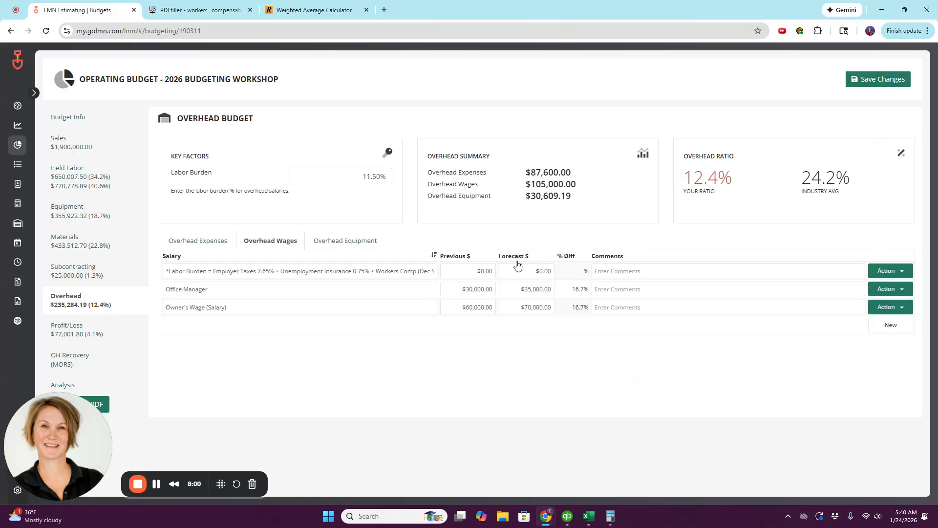
click(419, 272)
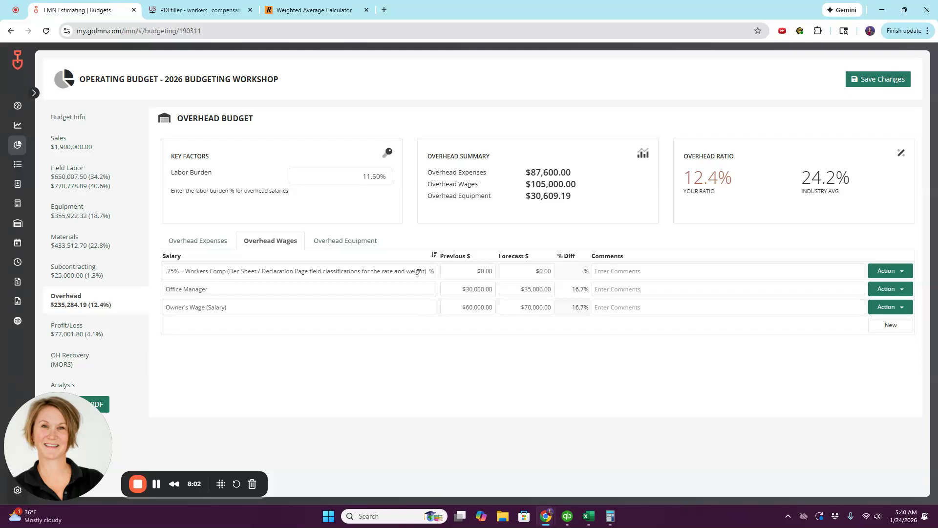
text(1.17)
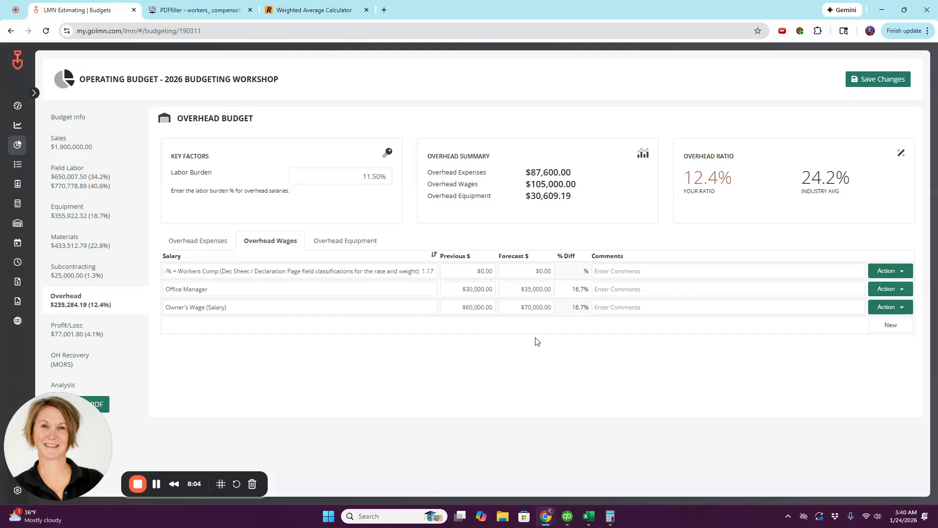
text(%)
Add 1.17, 0.75 and 7.65 in Windows Calculator to get the overhead labor burden.
click(610, 516)
text(1.17)
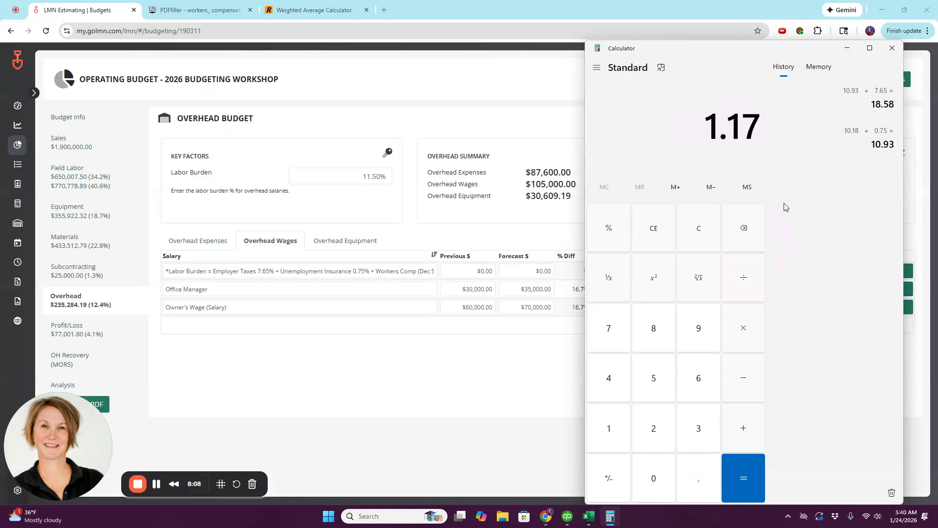
text(0)
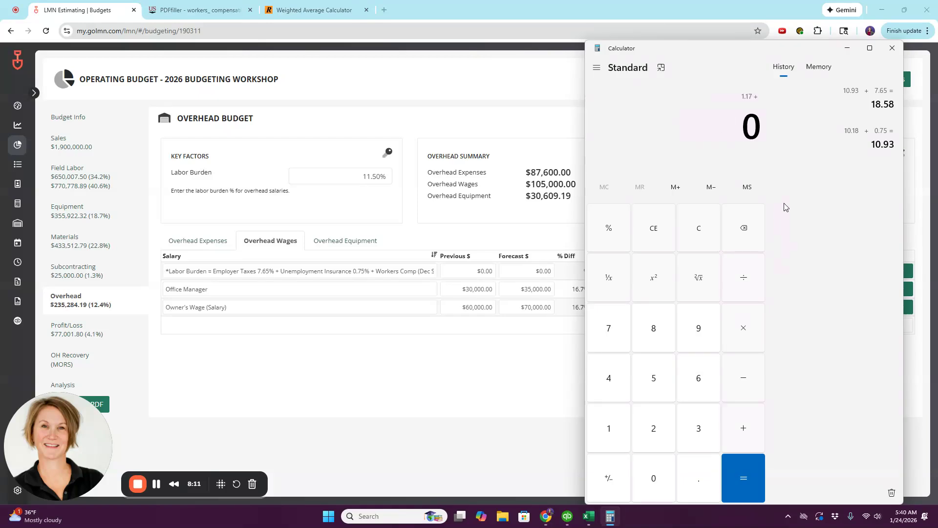
text(.75+7.65)
key(Return)
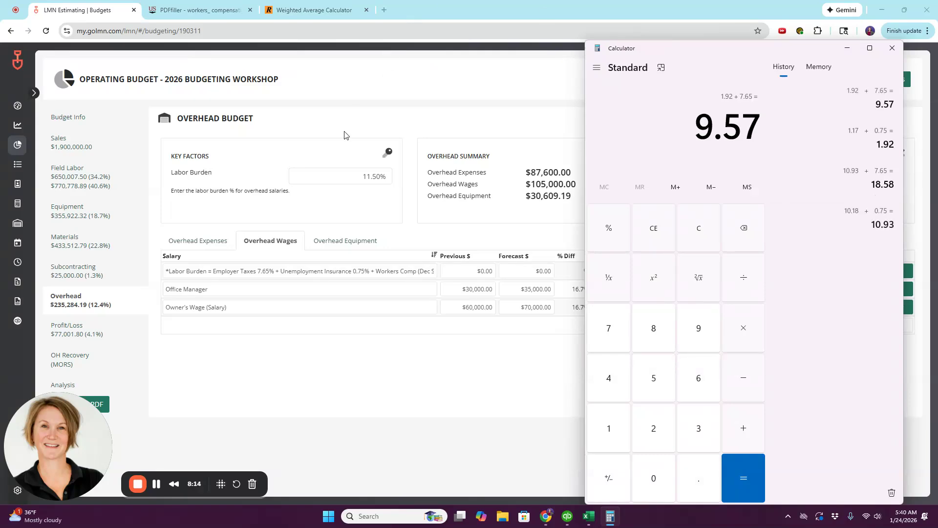
Set the labor burden for overhead salaries in the LMN budget to 9.57%.
drag(345, 178, 409, 183)
text(9.57)
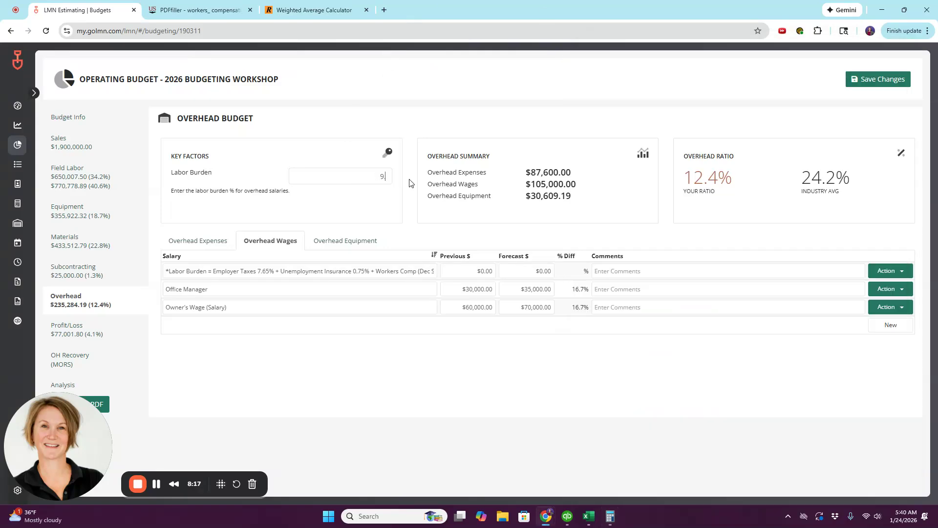
click(459, 130)
Review the overhead labor burden note and rate against the clerical office classification in the payroll report.
click(261, 275)
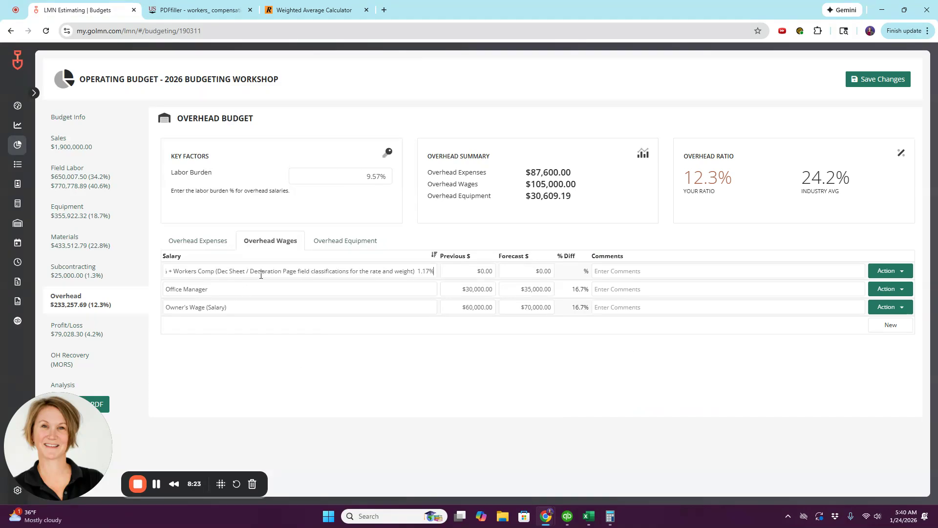
click(361, 176)
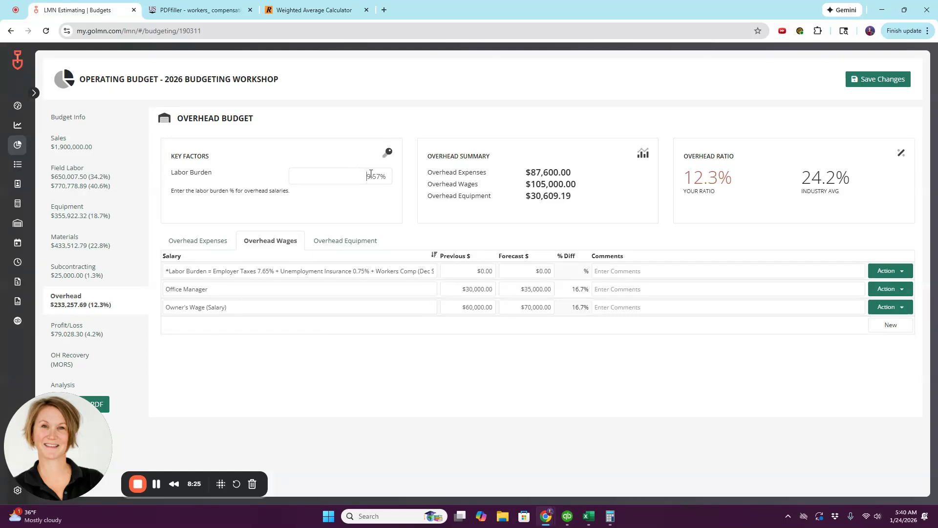
click(398, 272)
click(367, 177)
click(199, 10)
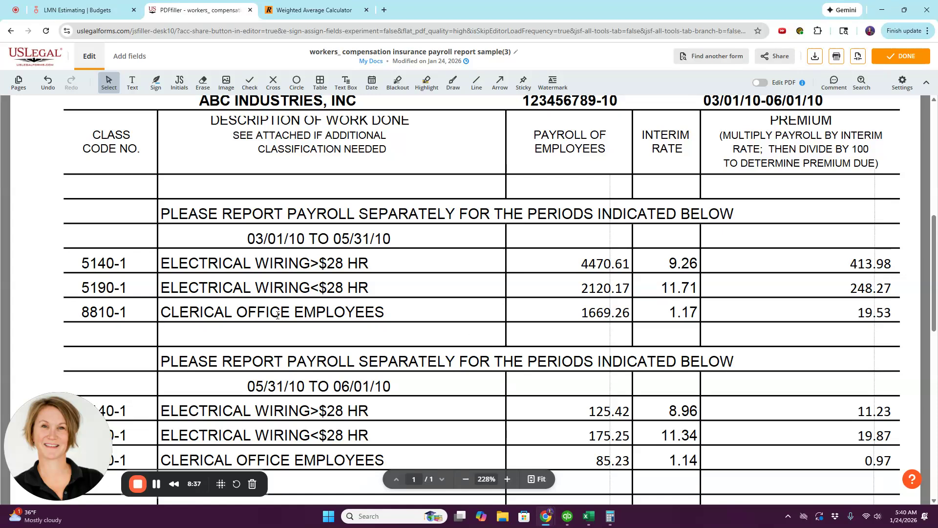
Clear both data values and their weights from the RapidTables weighted average calculator.
click(324, 10)
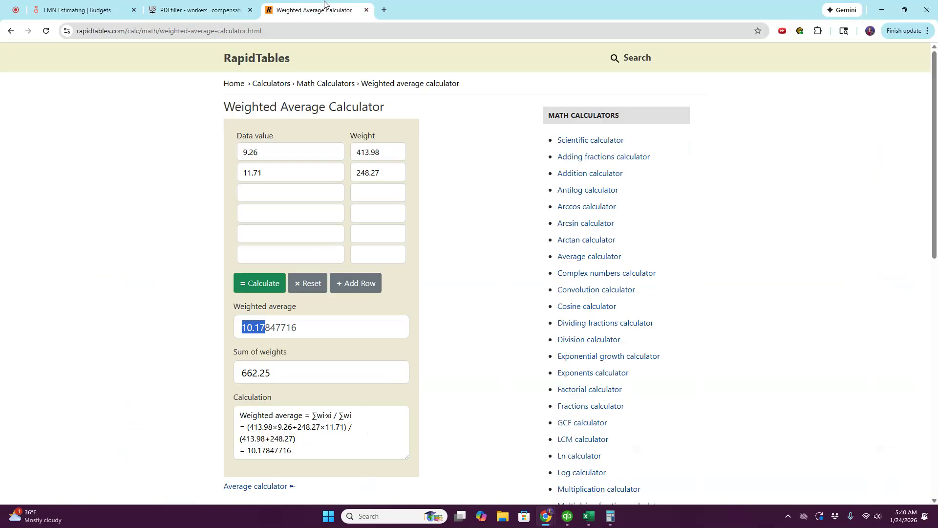
drag(274, 153, 190, 155)
key(BackSpace)
key(Tab)
key(BackSpace)
key(Tab)
key(BackSpace)
key(Tab)
key(BackSpace)
key(Tab)
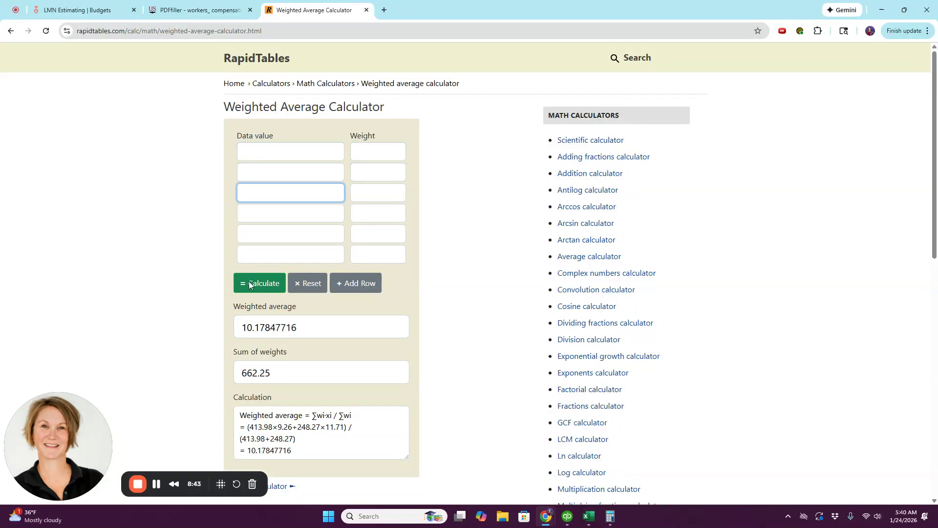
Glance at the payroll report again, then return to the LMN operating budget and save its changes.
click(206, 10)
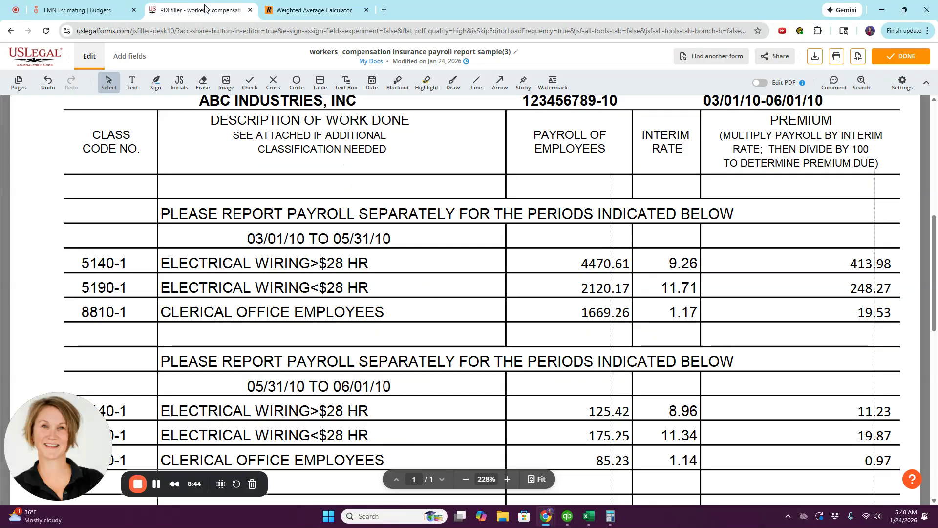
click(107, 6)
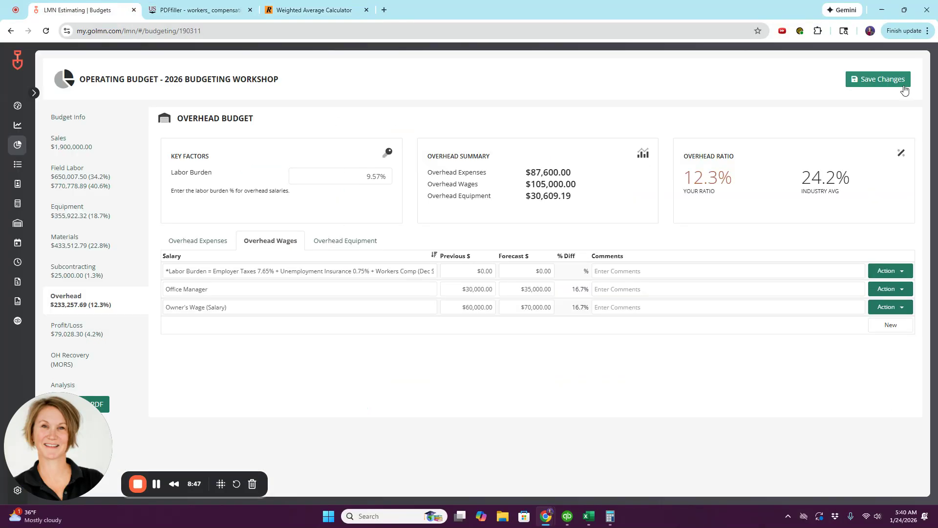
click(905, 87)
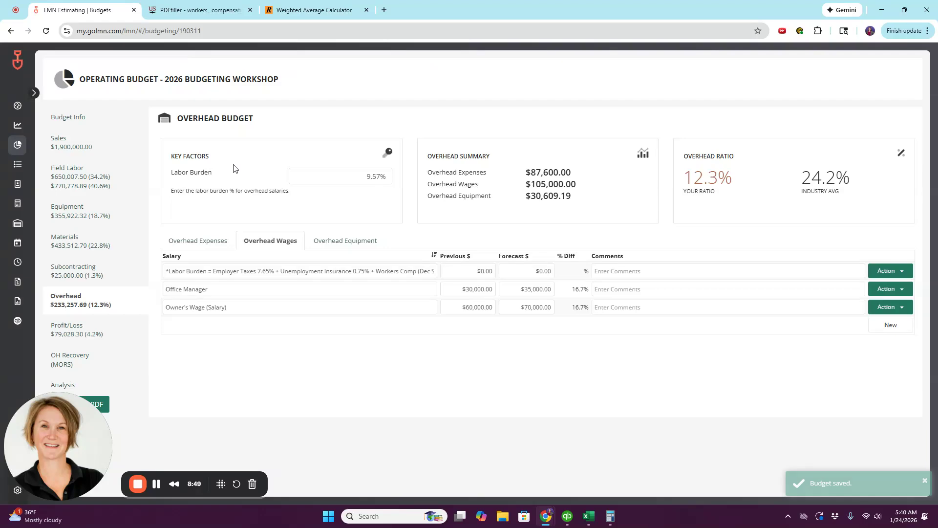
Open the labor catalog in LMN for the 2026 Budgeting Workshop budget.
mouse_move(32, 137)
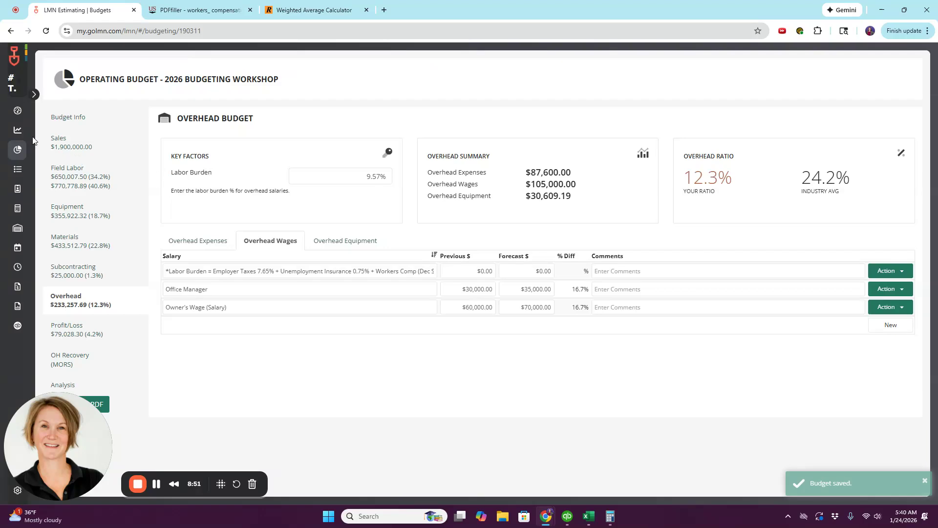
click(43, 163)
click(41, 186)
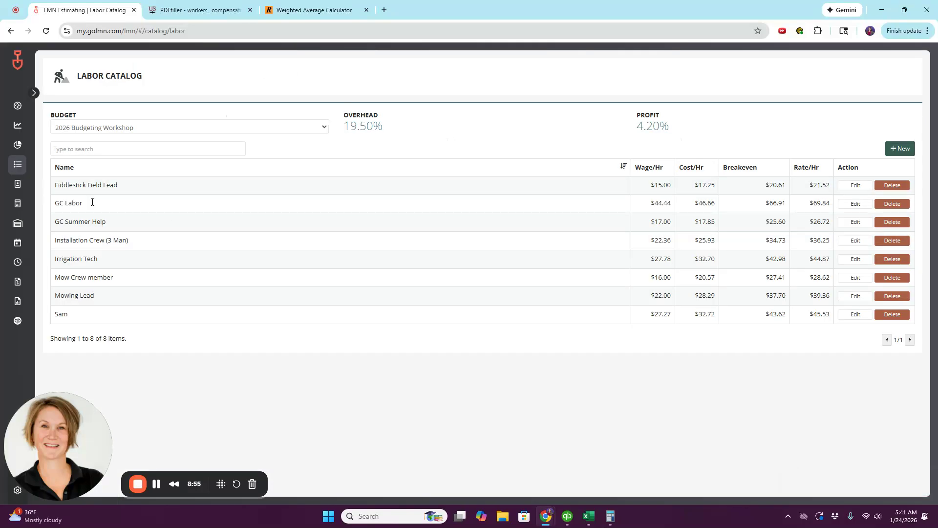
Open the Mowing Lead labor item and base its average wage and overtime factor on one Maintenance Foreman in the labor cost calculator.
click(101, 297)
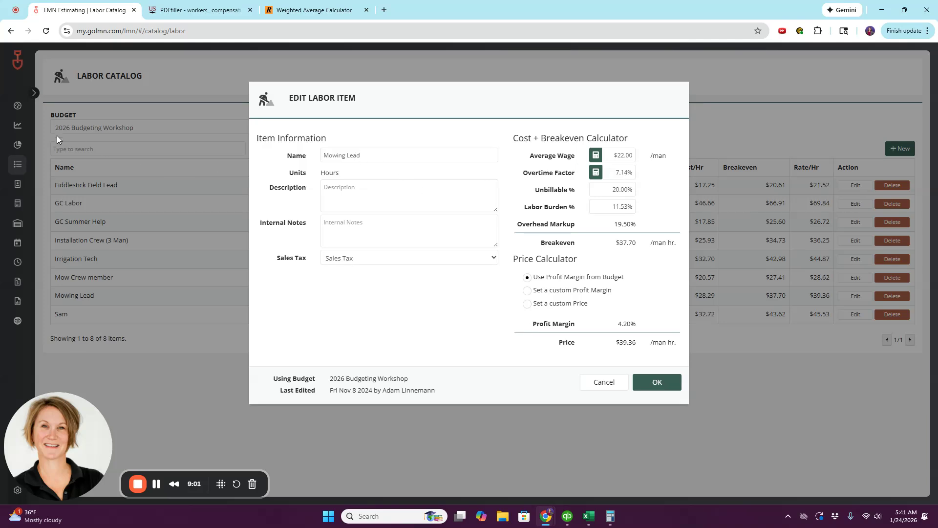
click(596, 155)
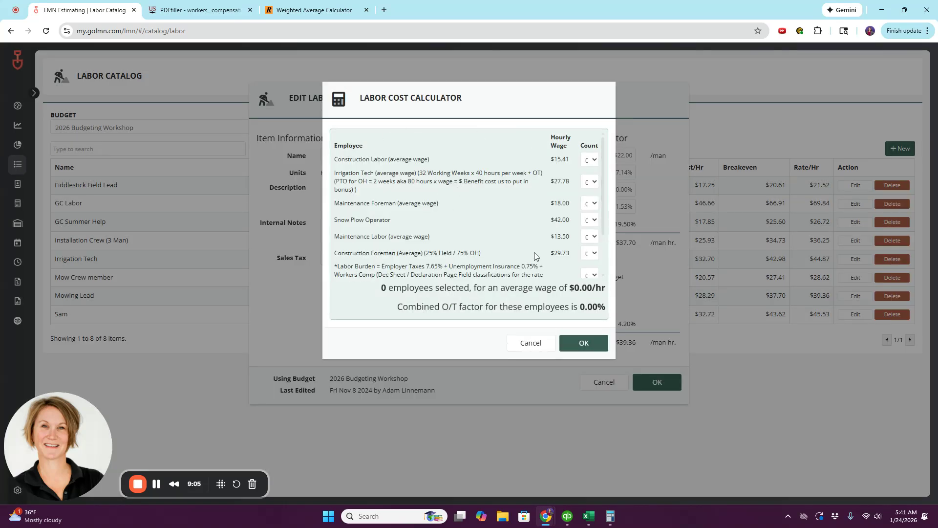
scroll(412, 243, down, 2)
scroll(467, 270, up, 2)
click(589, 204)
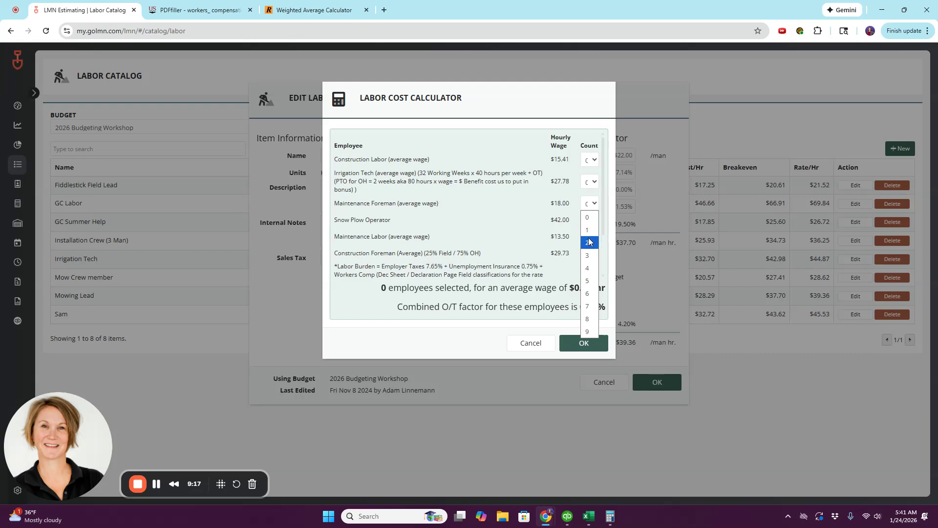
click(589, 231)
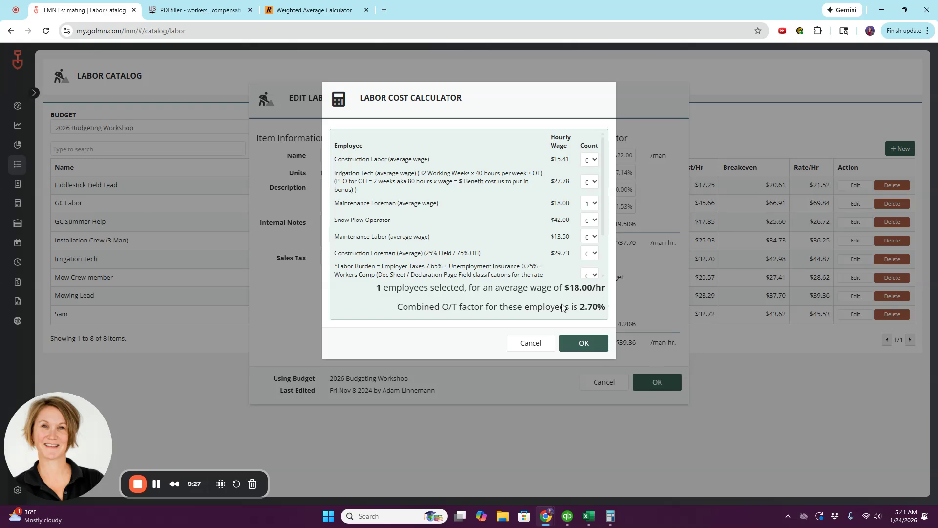
click(585, 344)
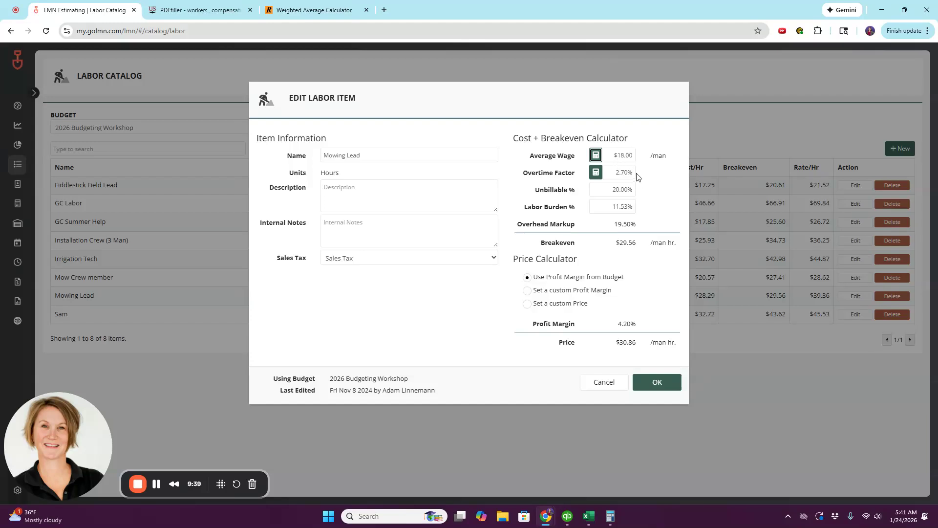
Look up the field burden in the Calculator history and set the Mowing Lead's labor burden to 18.58%.
drag(536, 190, 576, 191)
drag(525, 207, 577, 208)
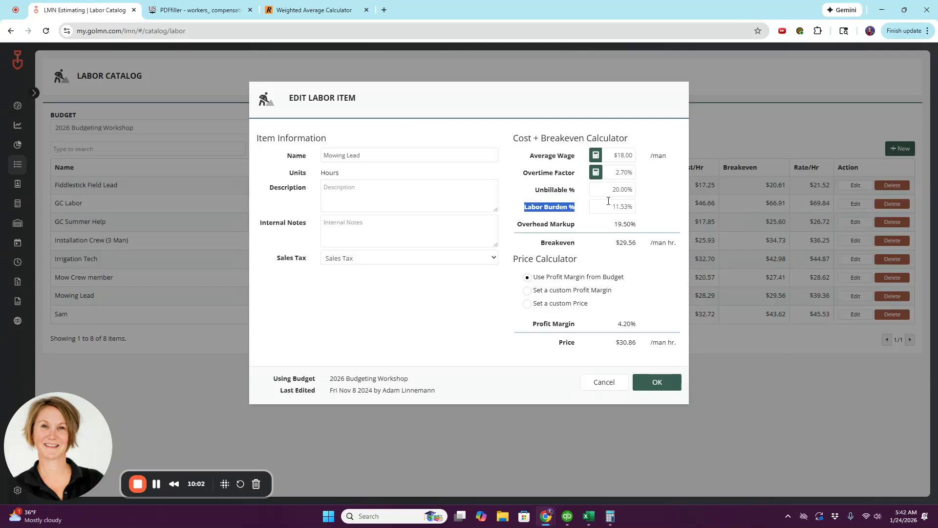
click(610, 516)
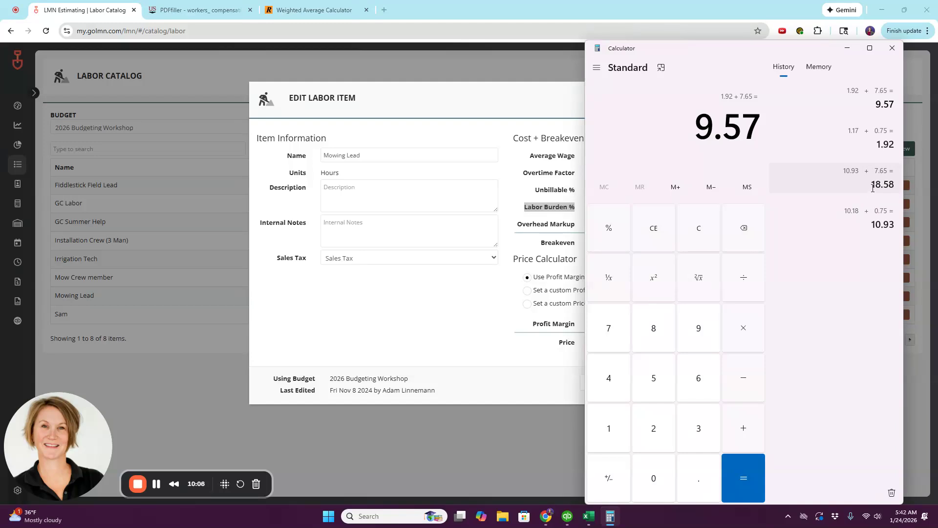
drag(874, 188, 895, 190)
click(496, 320)
click(605, 208)
text(18.58)
click(645, 214)
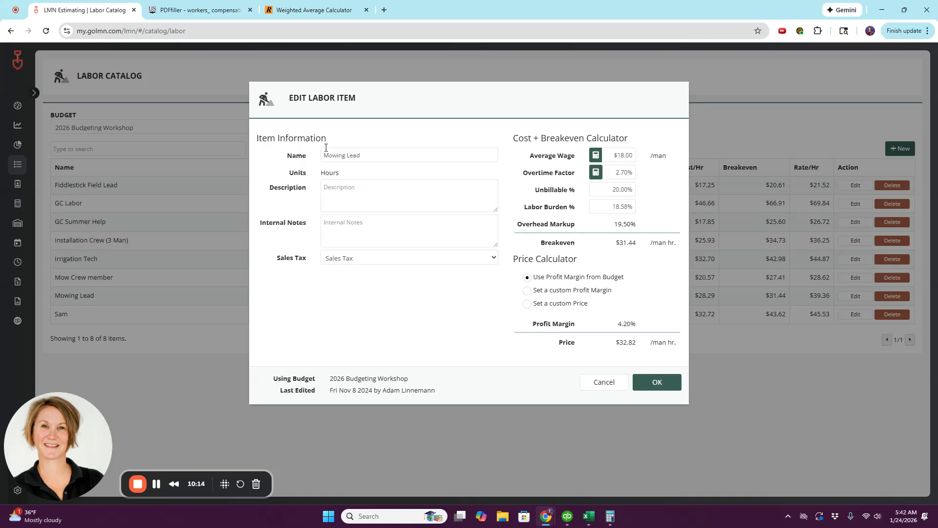
Switch to Calculator and add the 7.65 employer tax rate and the 0.75 unemployment insurance rate.
drag(349, 153, 343, 157)
click(335, 156)
drag(345, 156, 301, 161)
click(609, 517)
text(7.65)
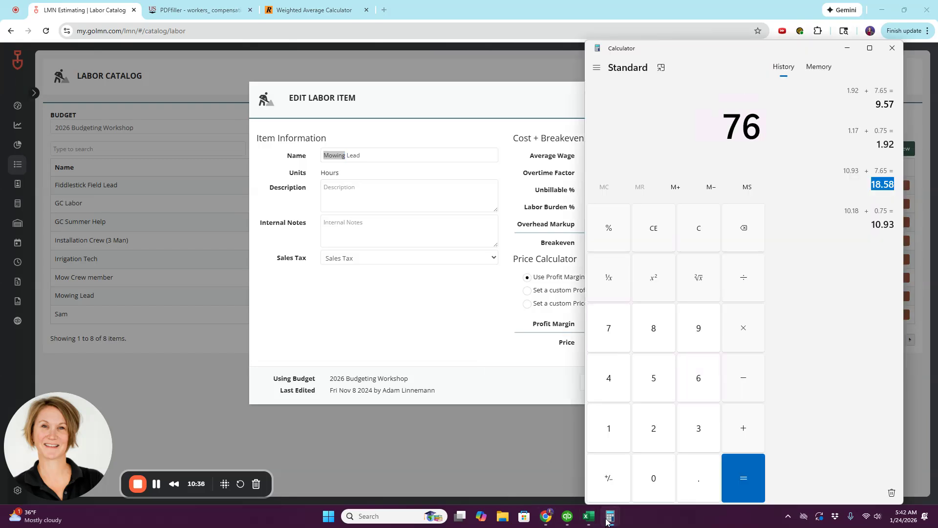
key(BackSpace)
key(BackSpace)
text(.65)
key(plus)
text(0.75)
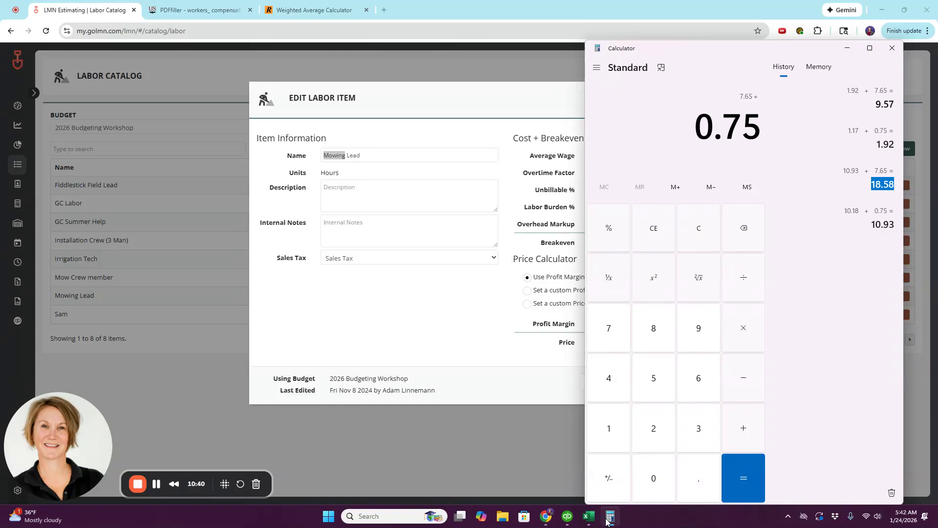
key(plus)
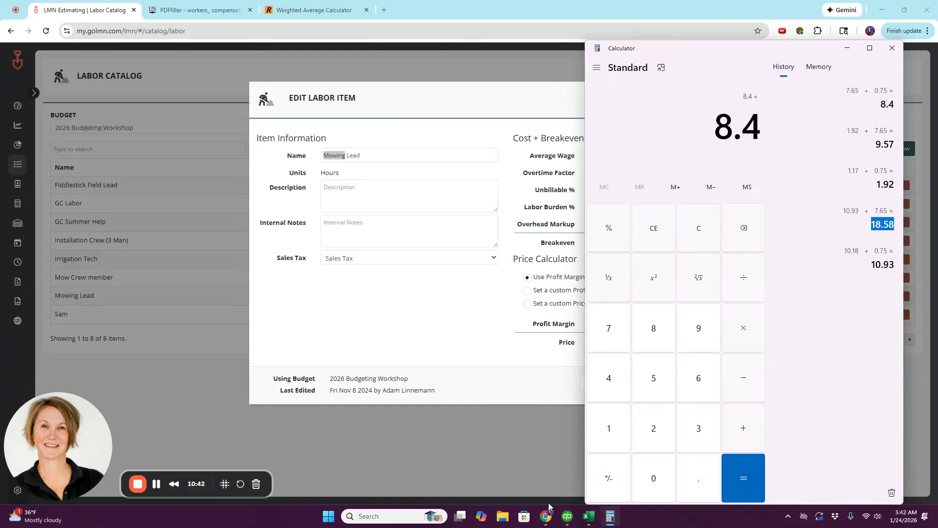
Check the payroll report's interim rate for electrical wiring above $28 per hour and add 9.26 to the running sum in Calculator.
click(179, 6)
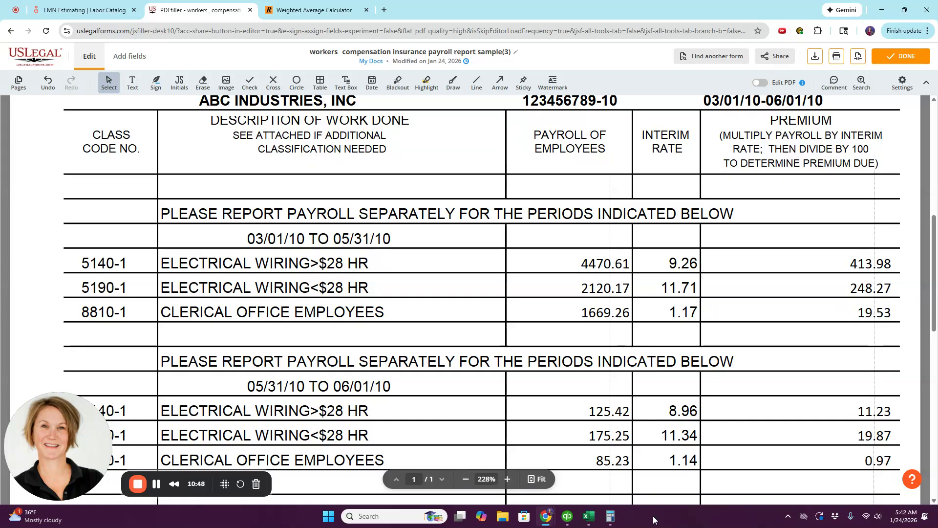
click(609, 516)
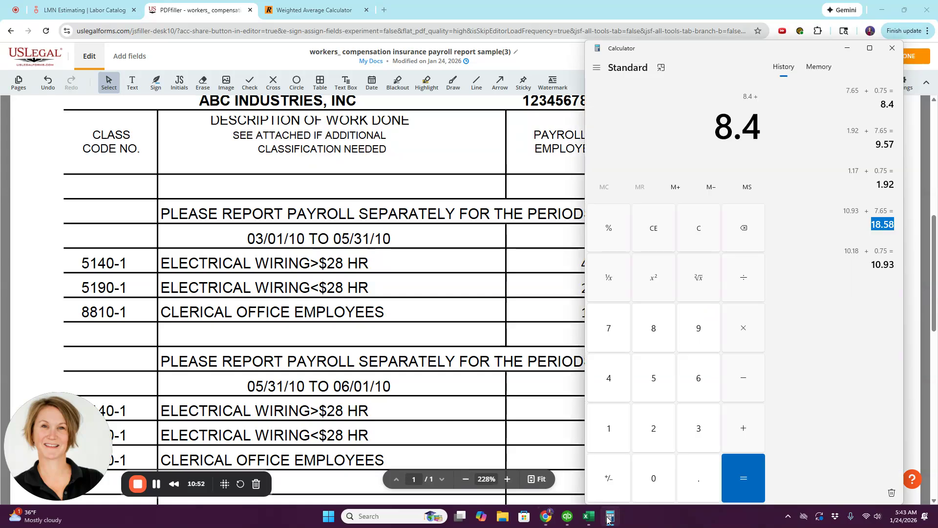
text(9.2)
key(BackSpace)
text(65)
drag(755, 48, 621, 98)
key(BackSpace)
key(BackSpace)
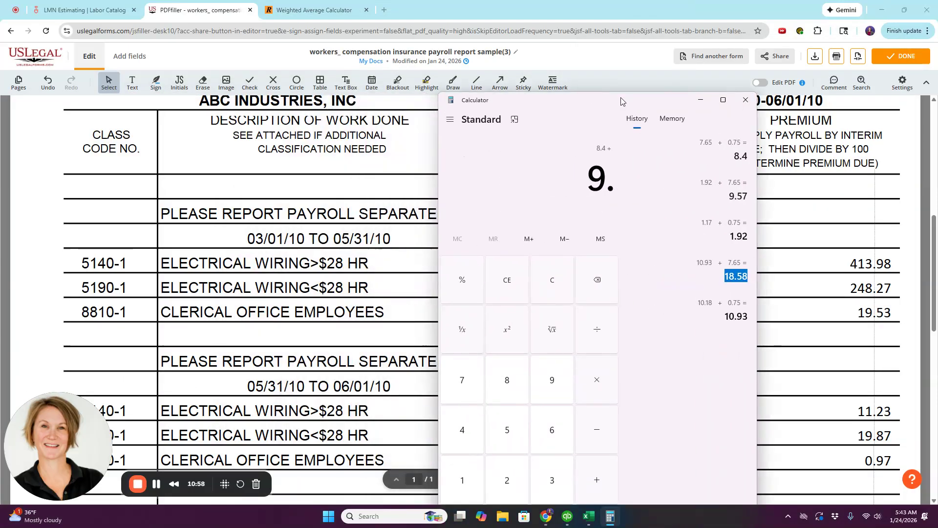
text(26)
key(Return)
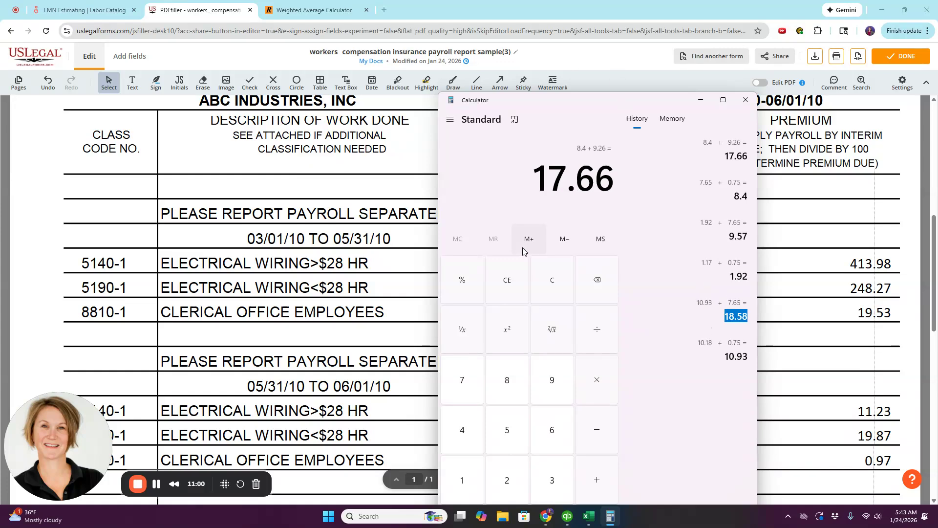
Return to the Mowing Lead item in LMN and set its labor burden to 17.66%.
click(103, 13)
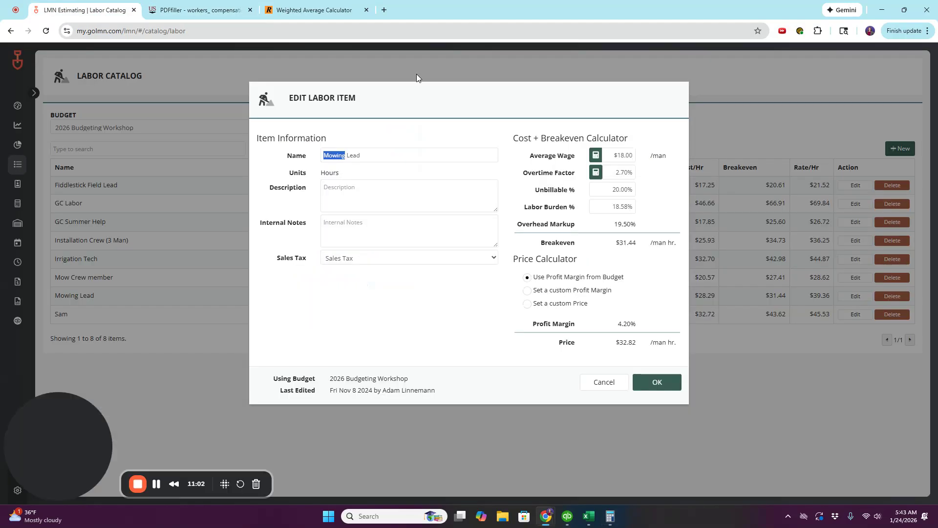
drag(612, 205, 651, 211)
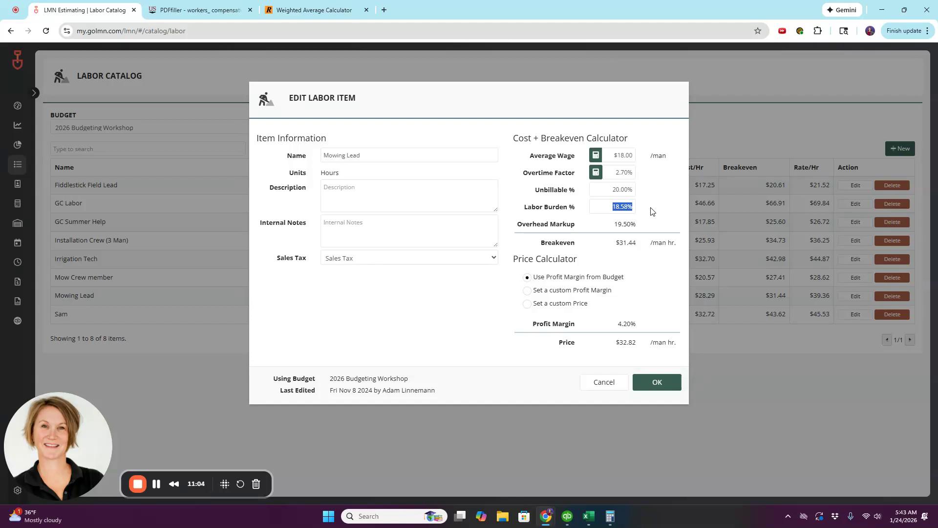
text(17.66)
Move the Calculator window clear of the Mowing Lead's cost fields and open the unbillable percentage for editing.
click(610, 516)
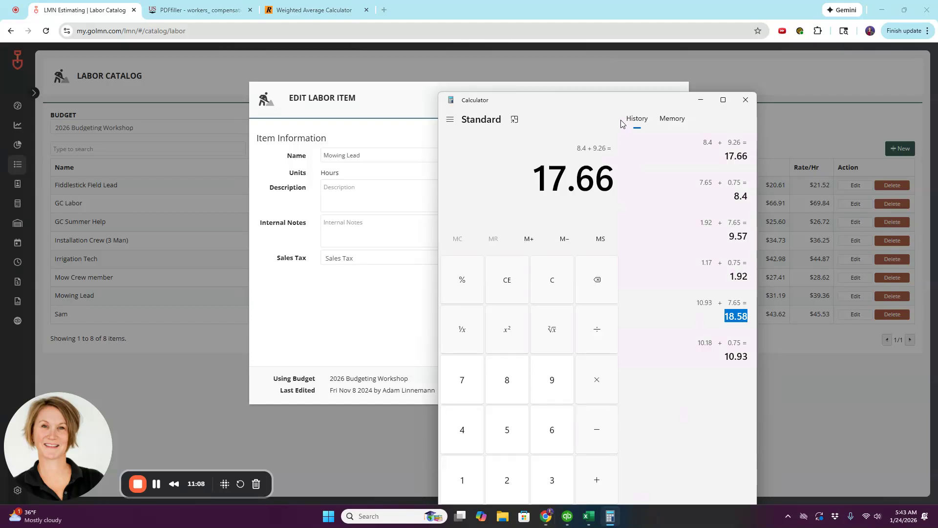
drag(581, 102, 230, 226)
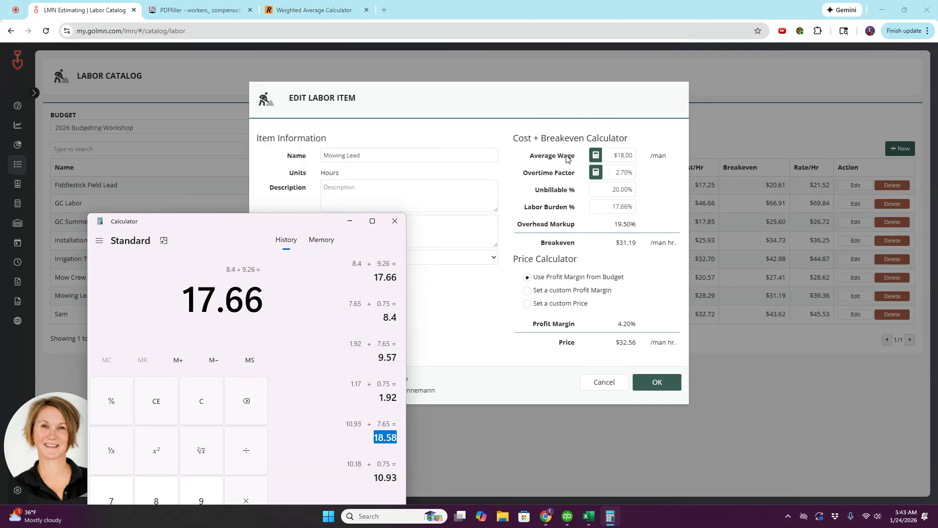
drag(602, 190, 644, 197)
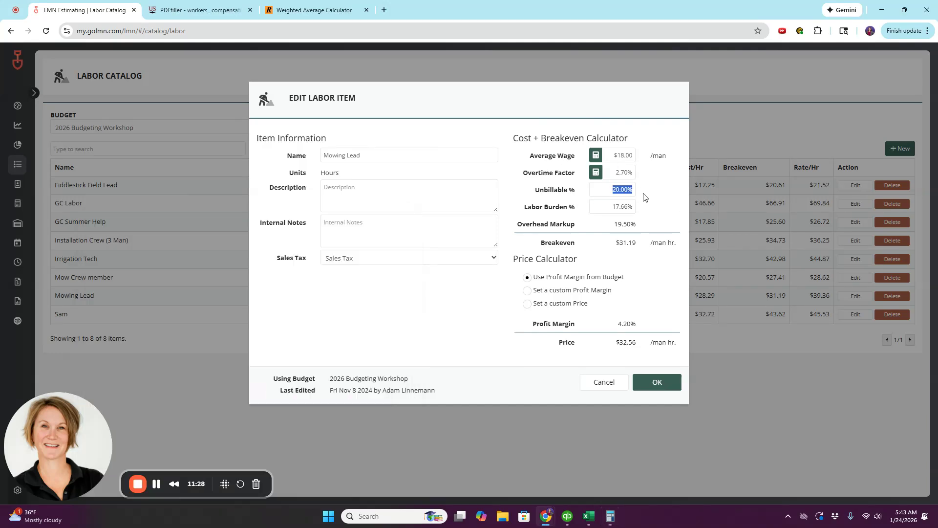